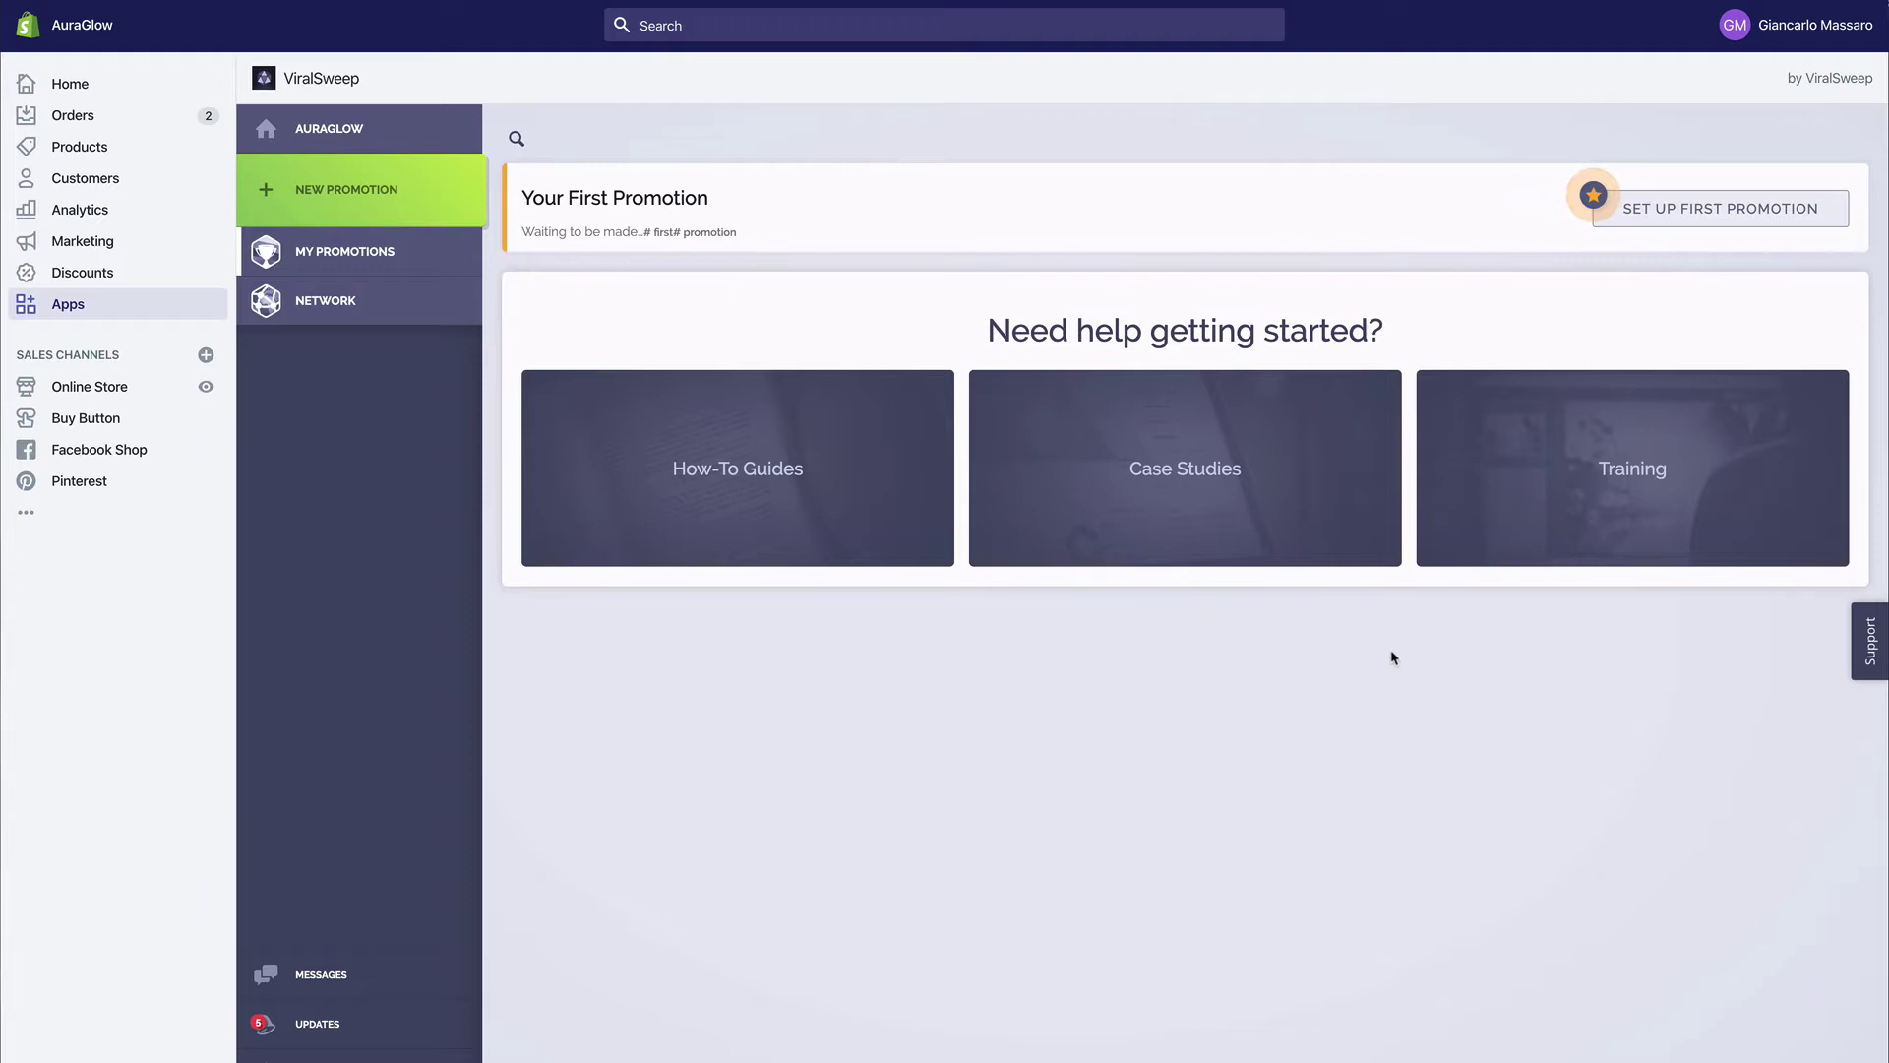
- Create a new promotion using the Shopify Purchases type
click(340, 199)
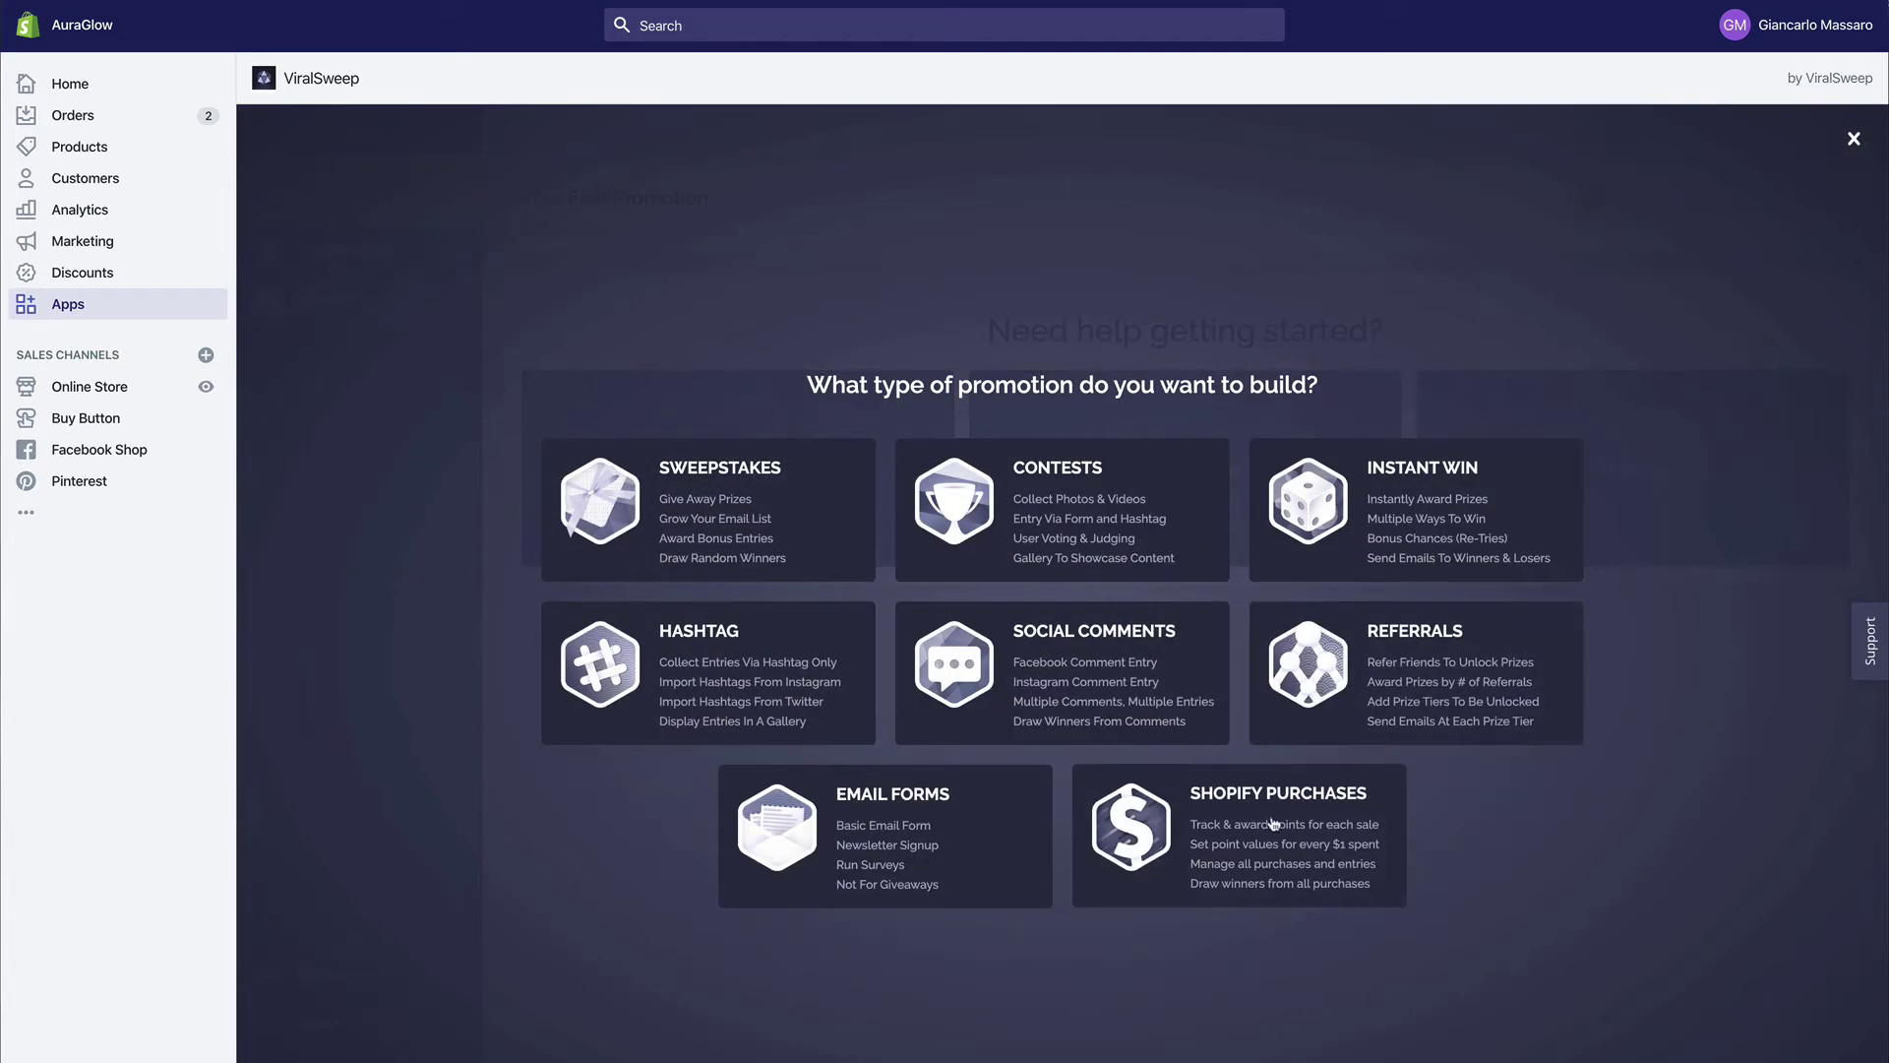
click(1237, 867)
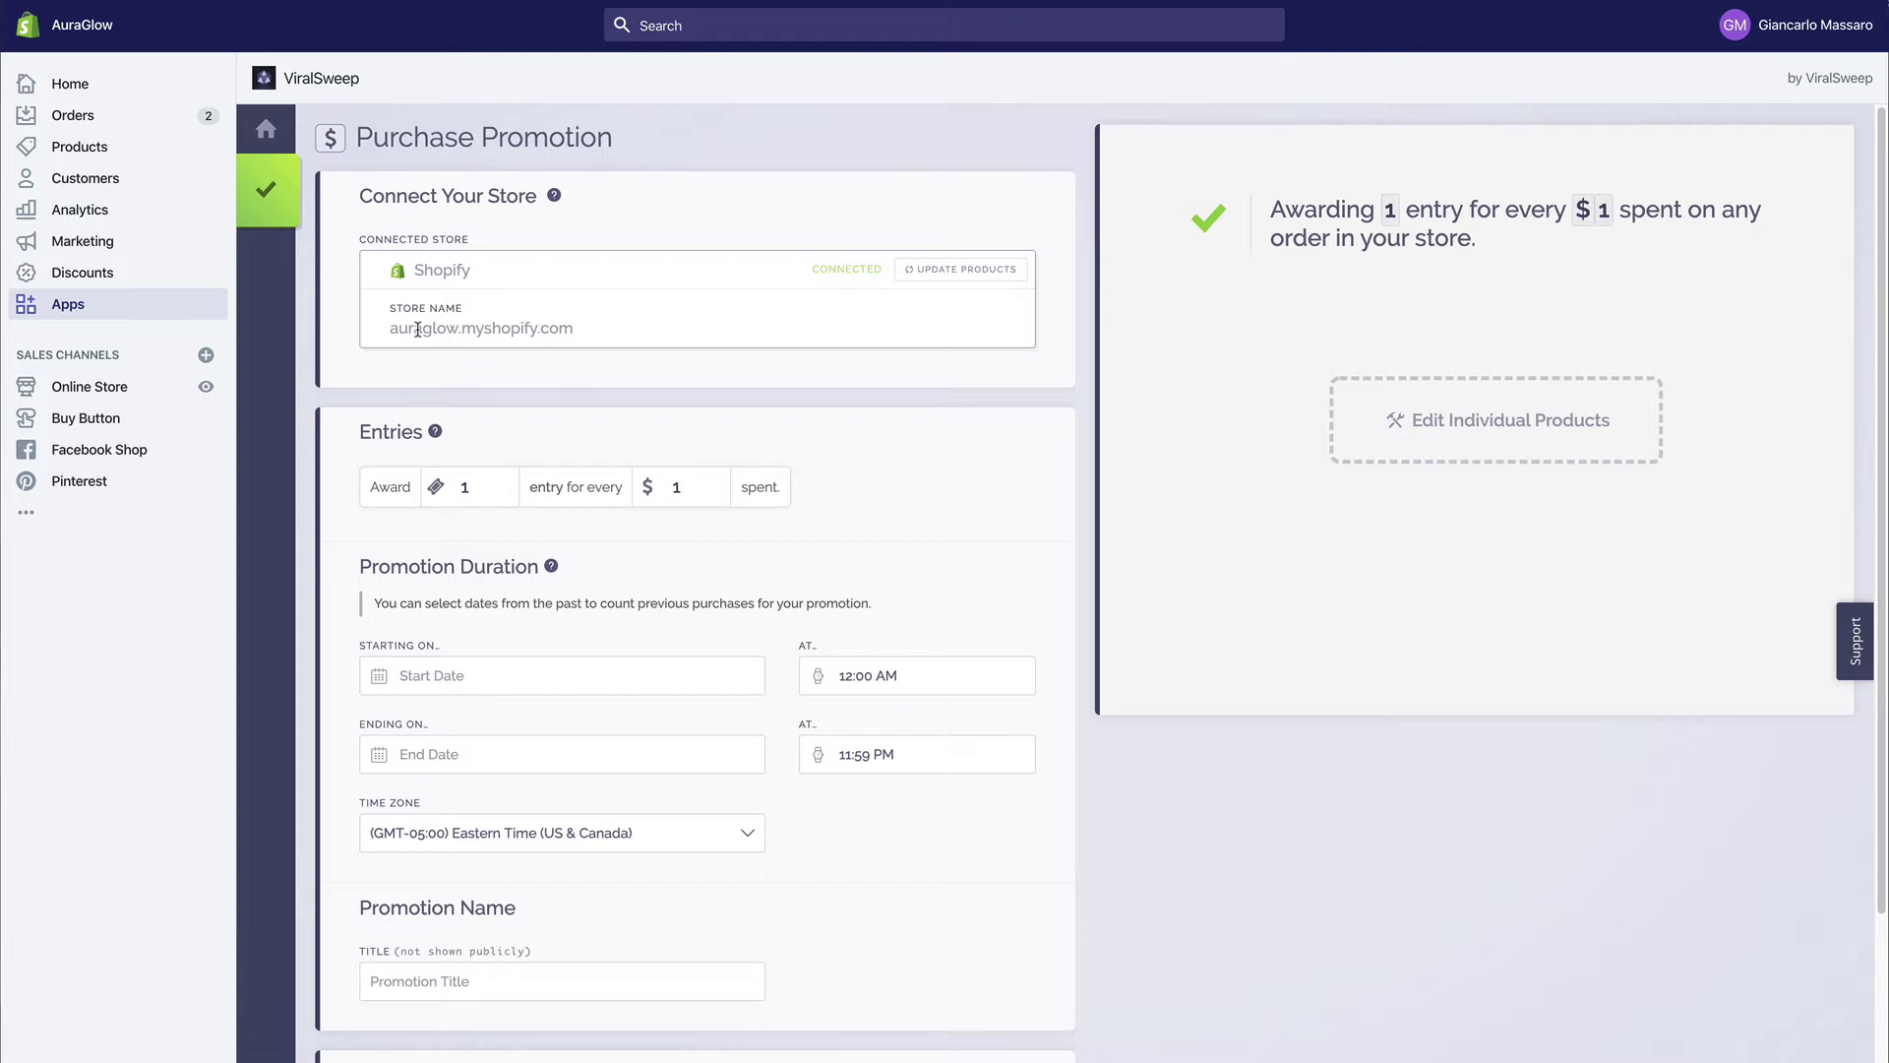
mouse_move(470, 488)
double_click(463, 493)
text(5)
click(686, 494)
text(2)
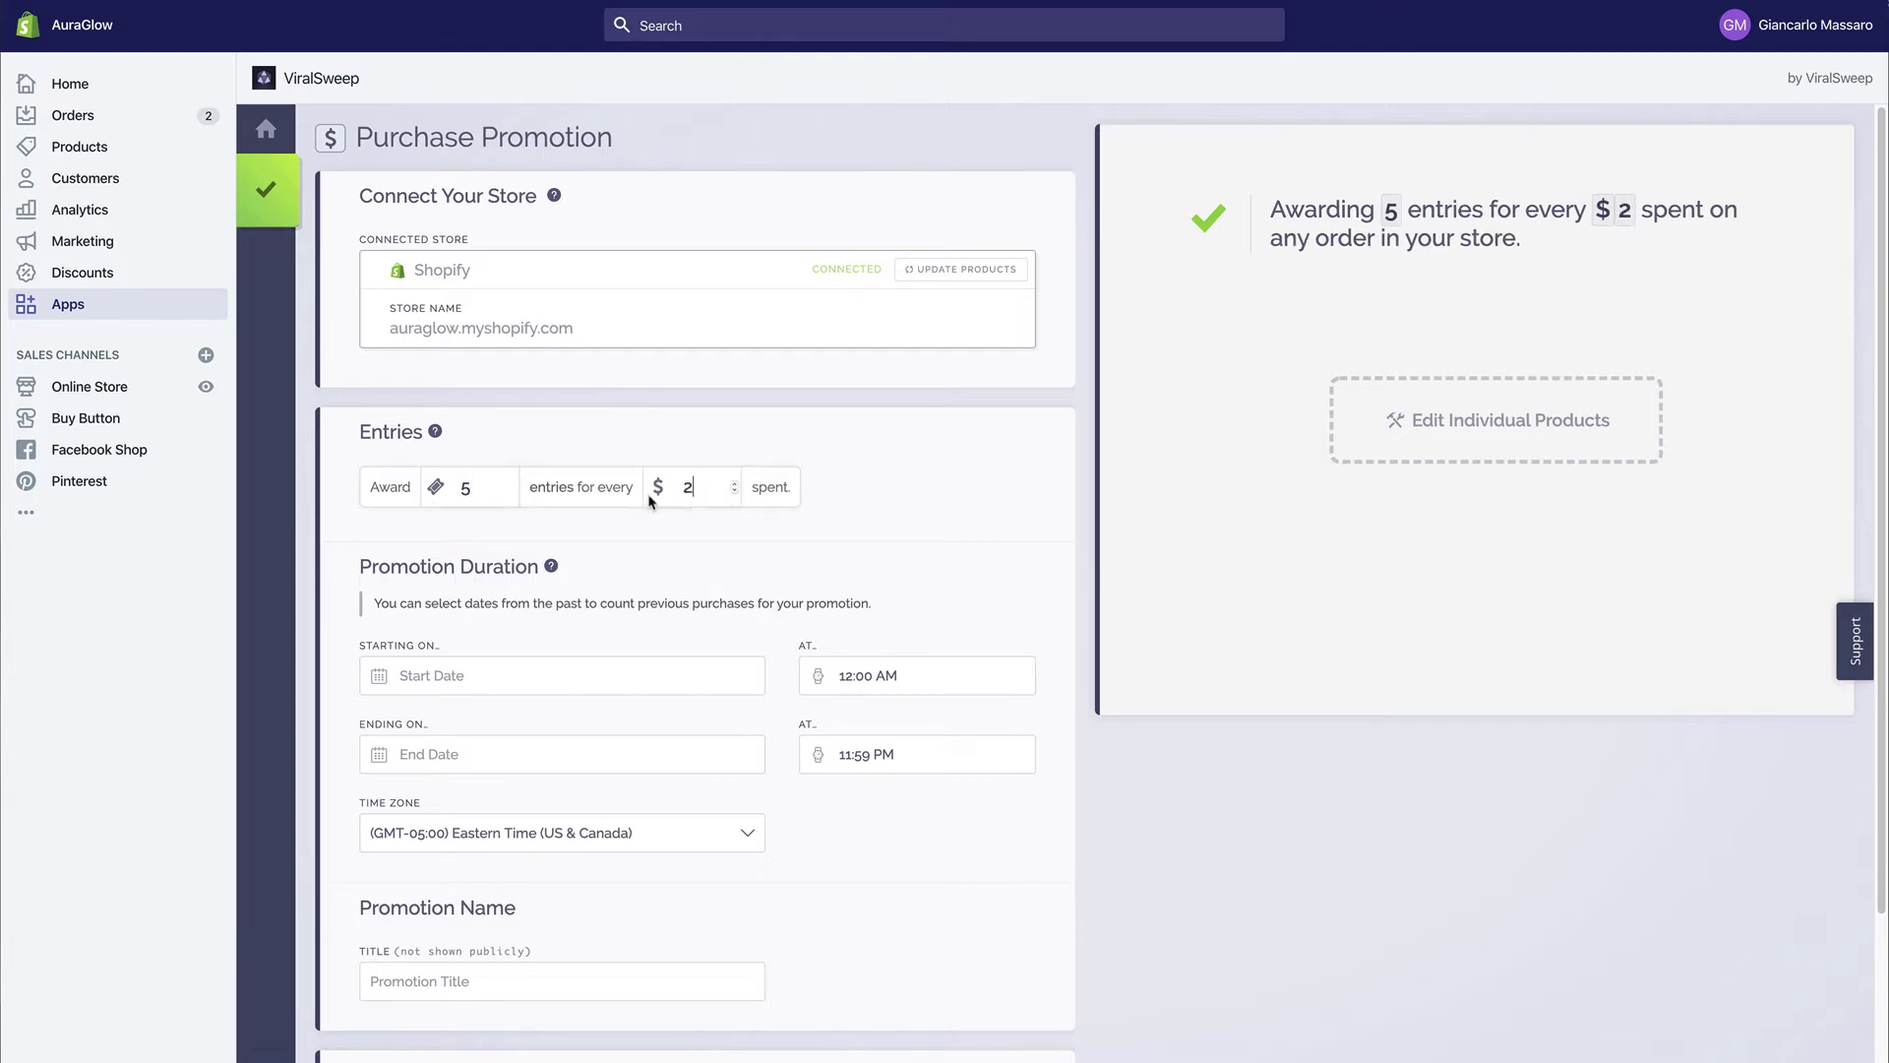
text(0)
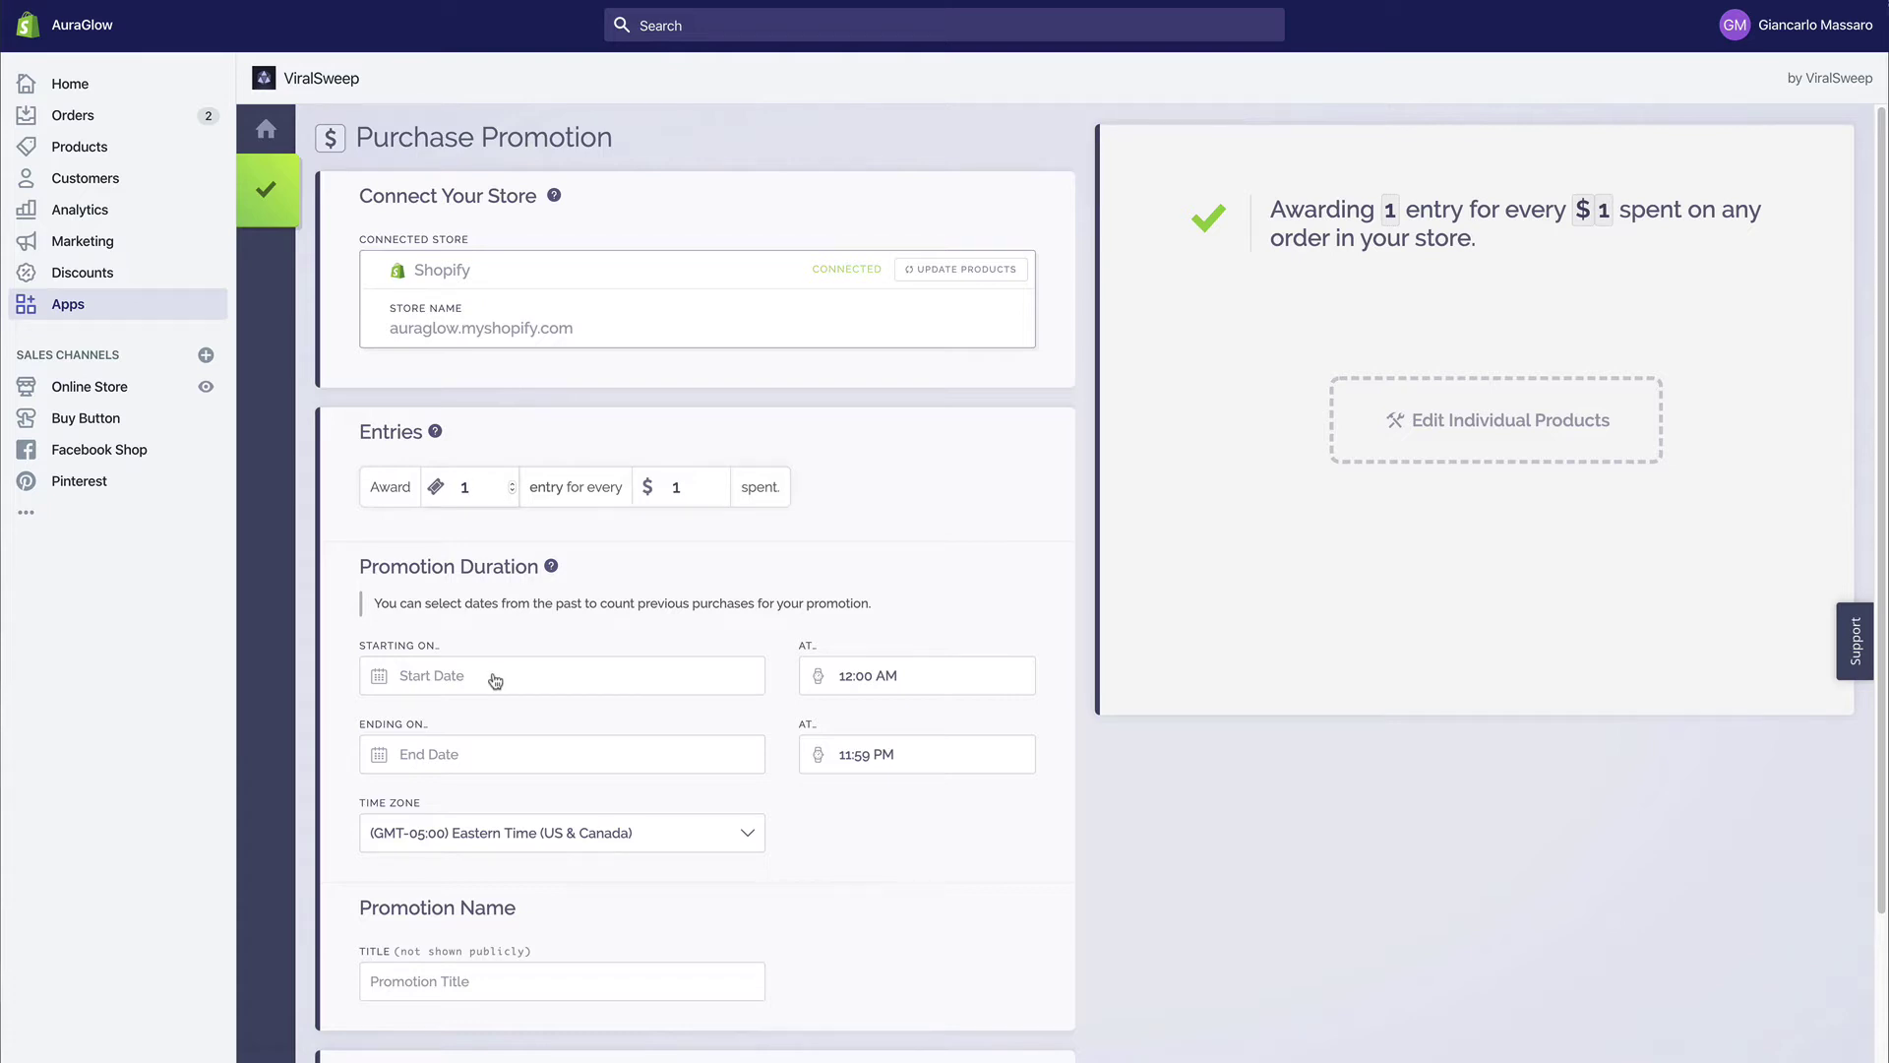
- Pick Feb 1, 2020 as the start date and Feb 29, 2020 as the end date
click(495, 679)
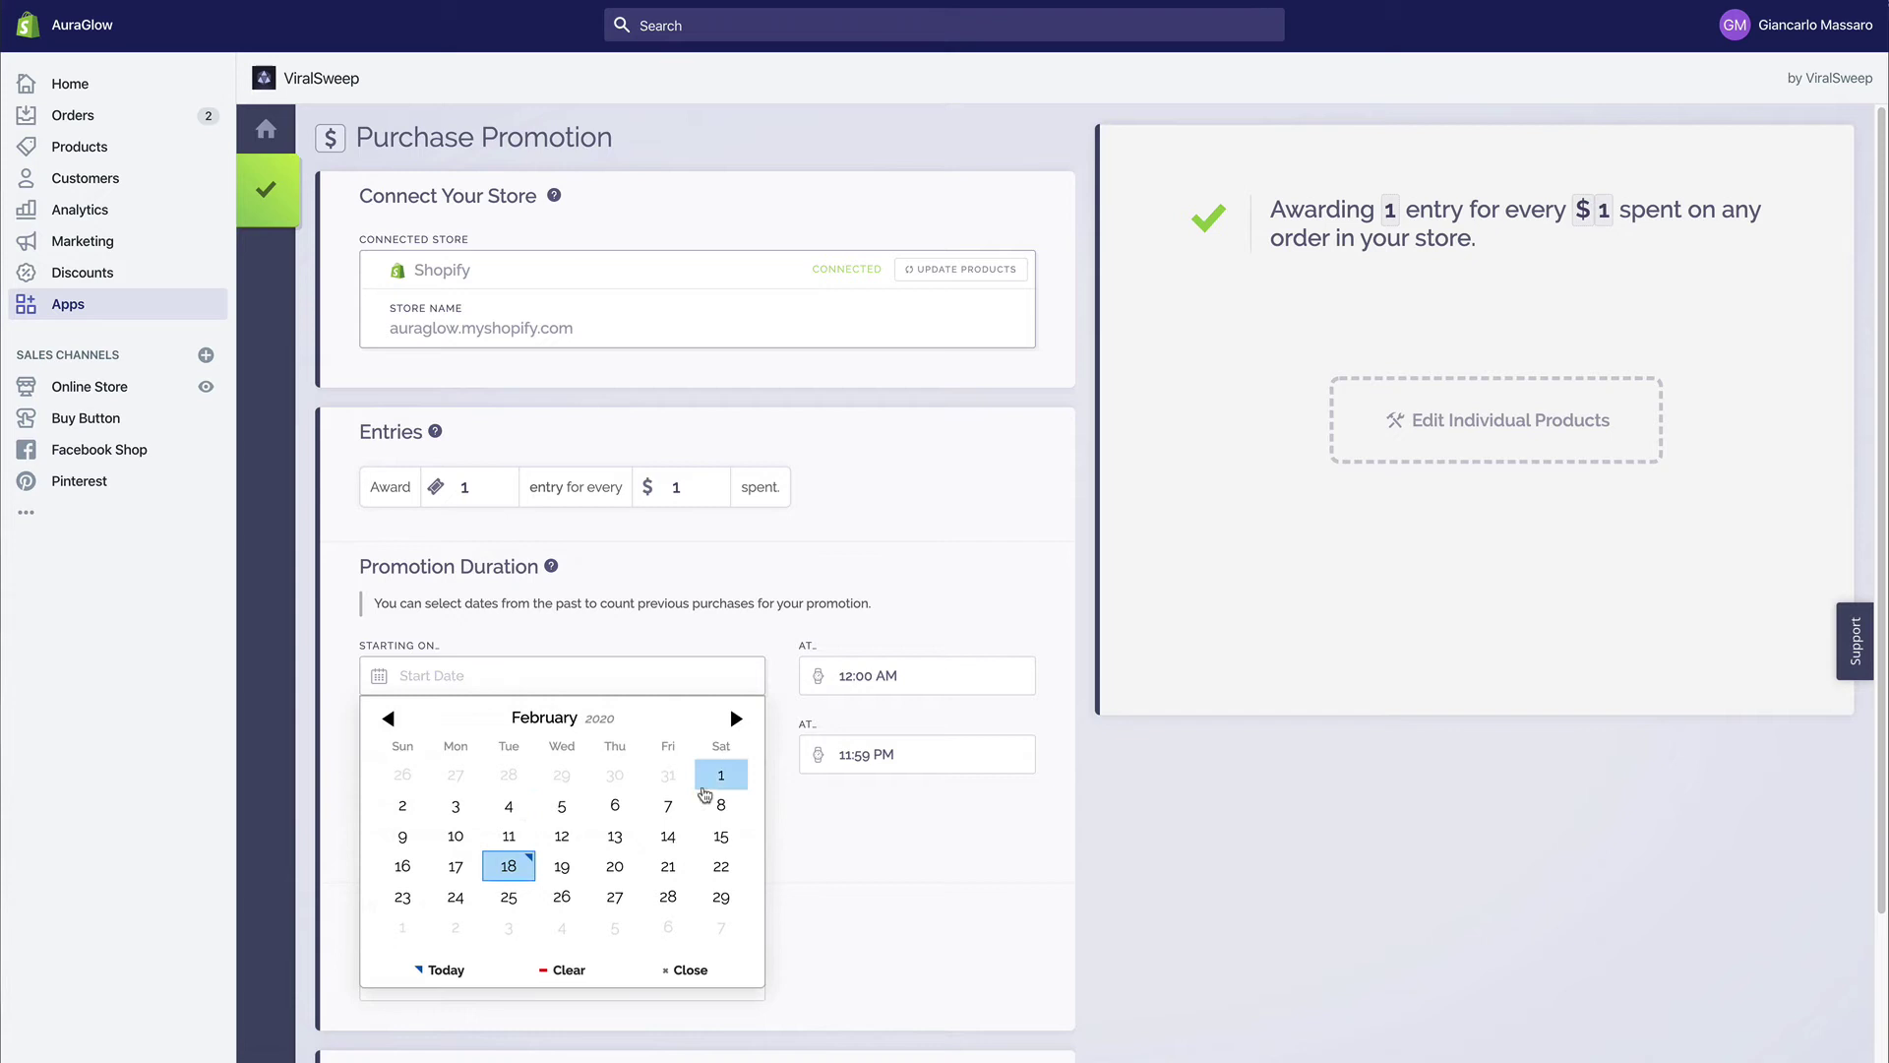
click(710, 783)
click(574, 768)
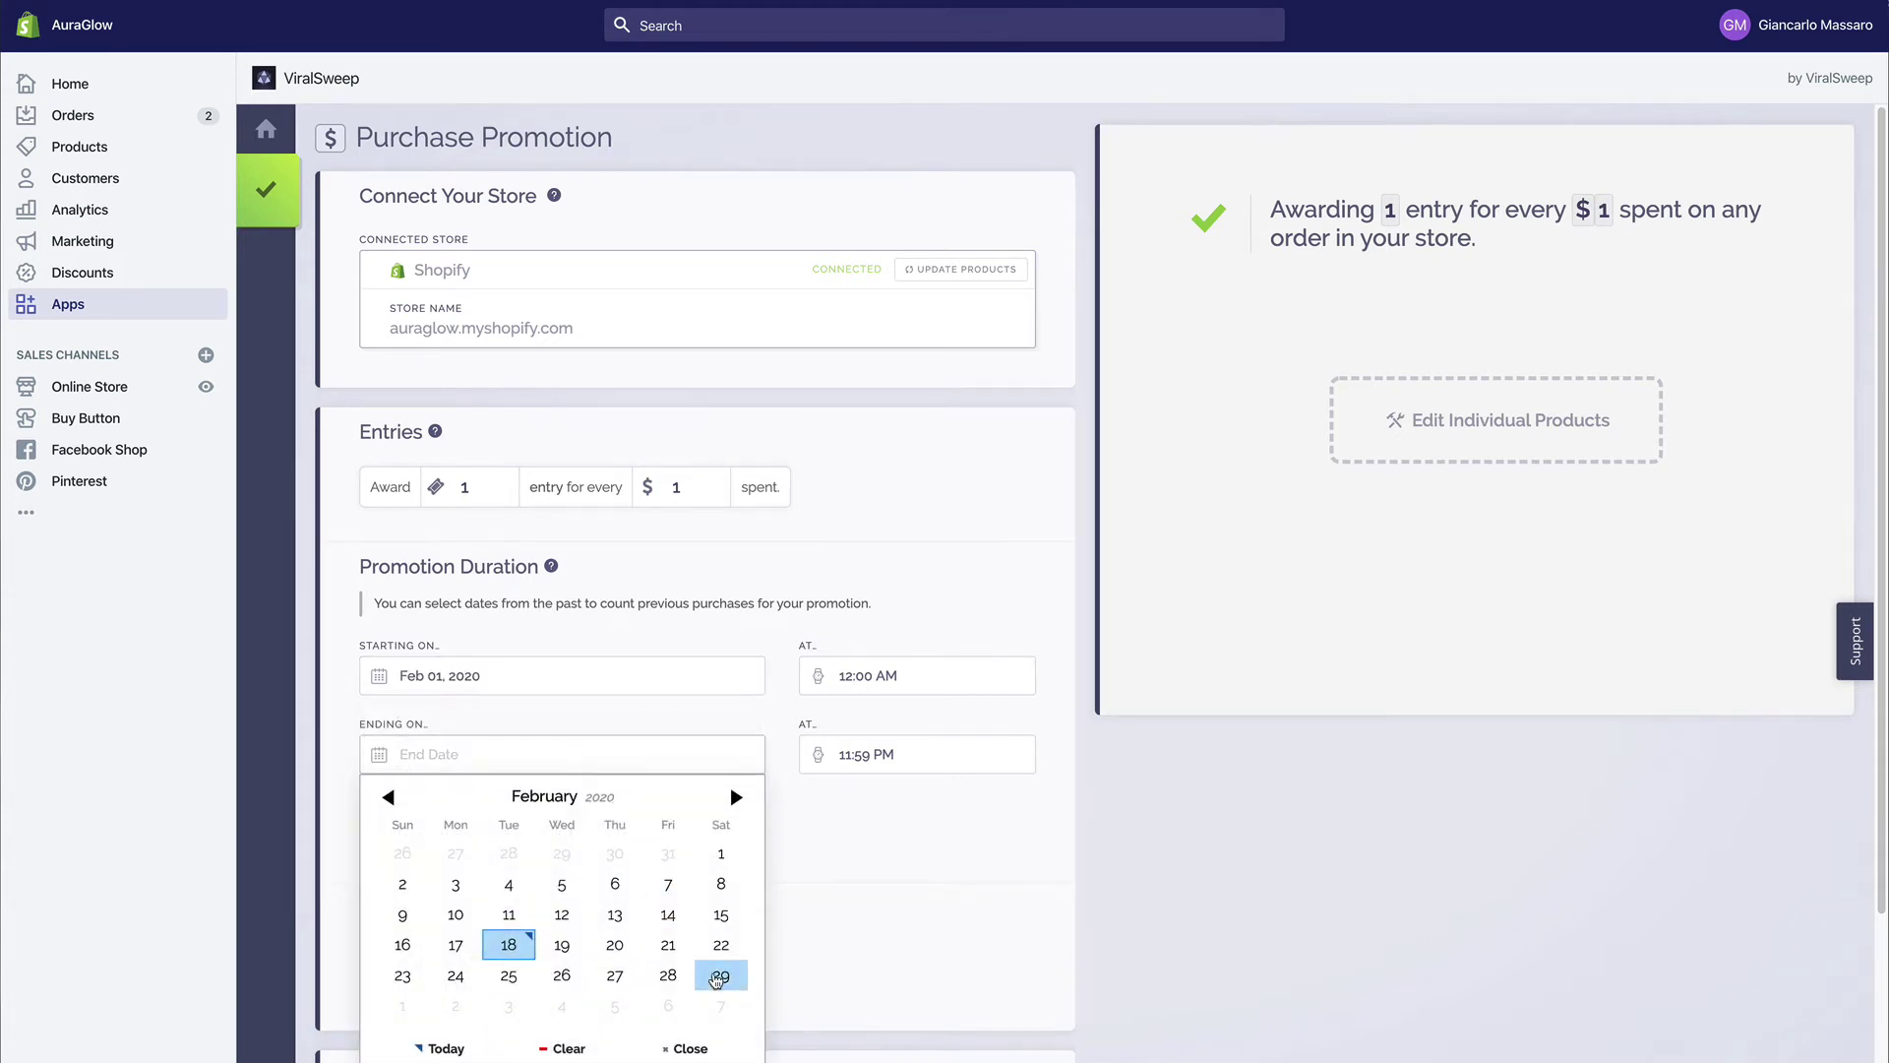
click(720, 976)
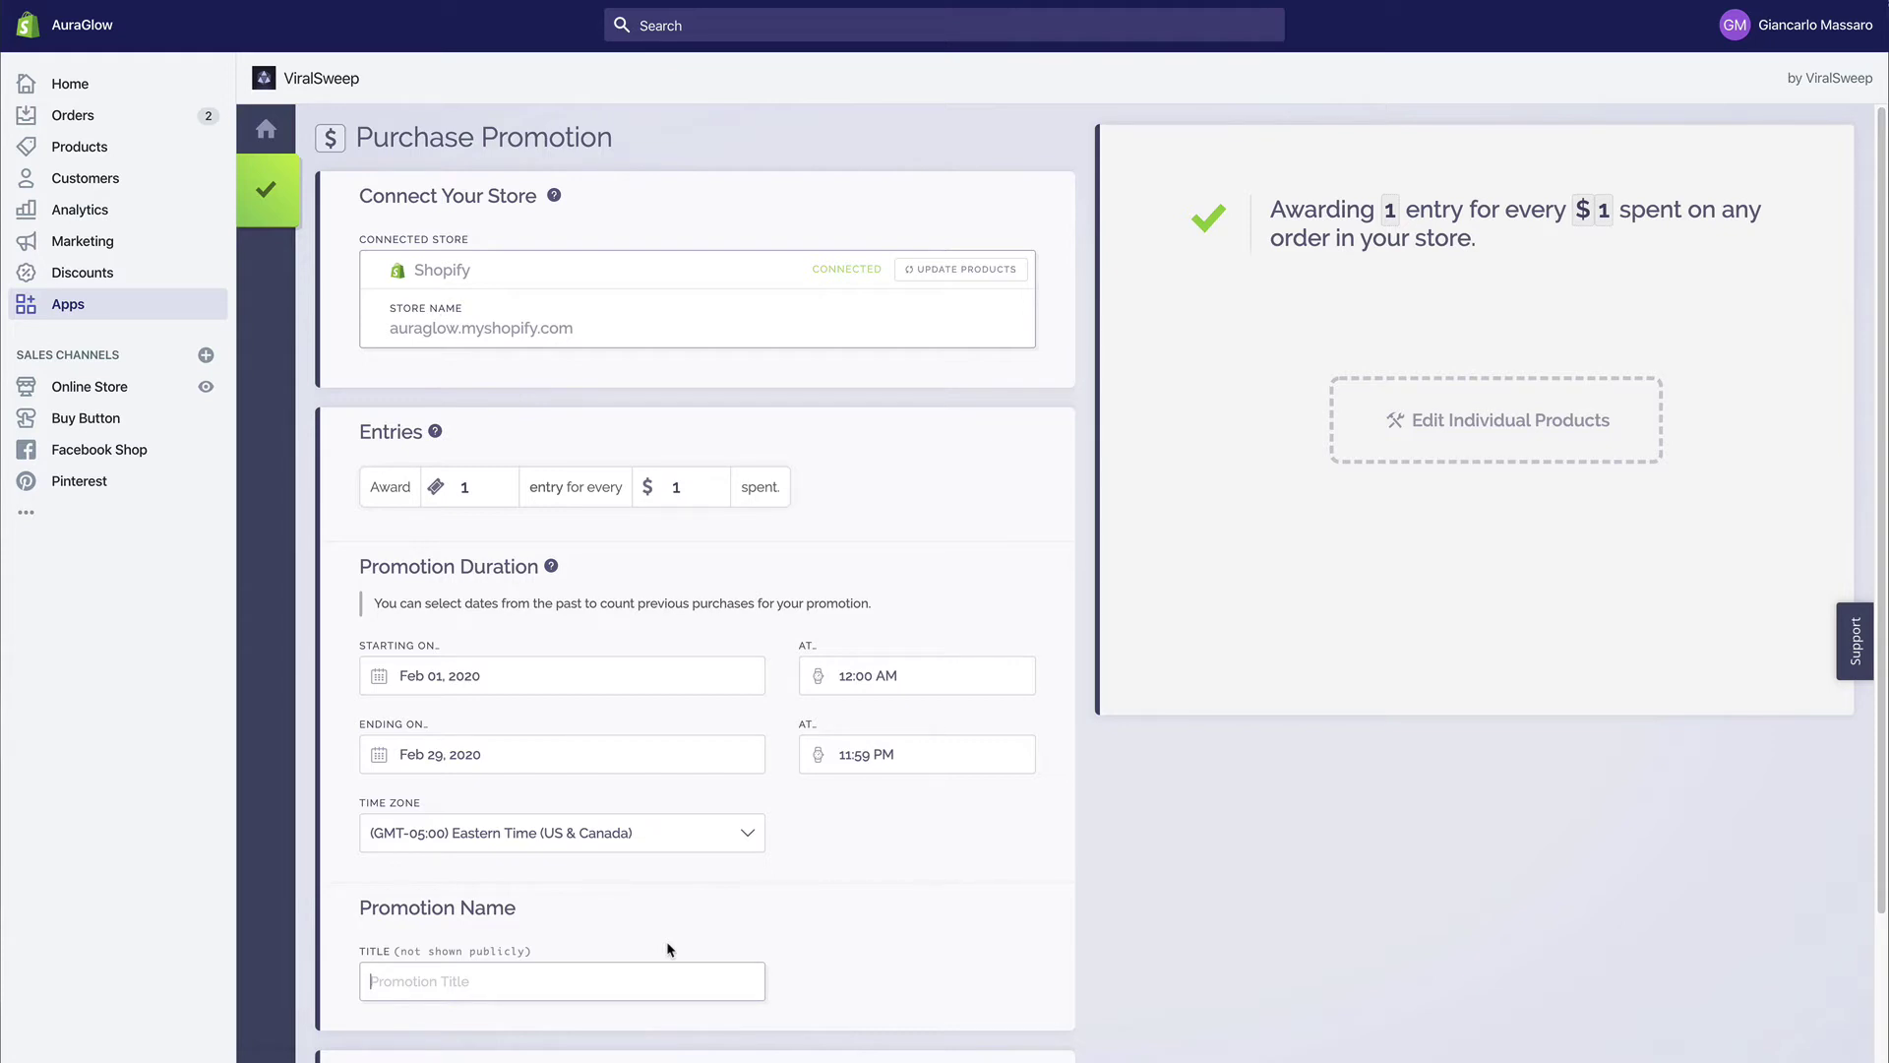
text(Shopify Purchases Test)
scroll(821, 919, down, 3)
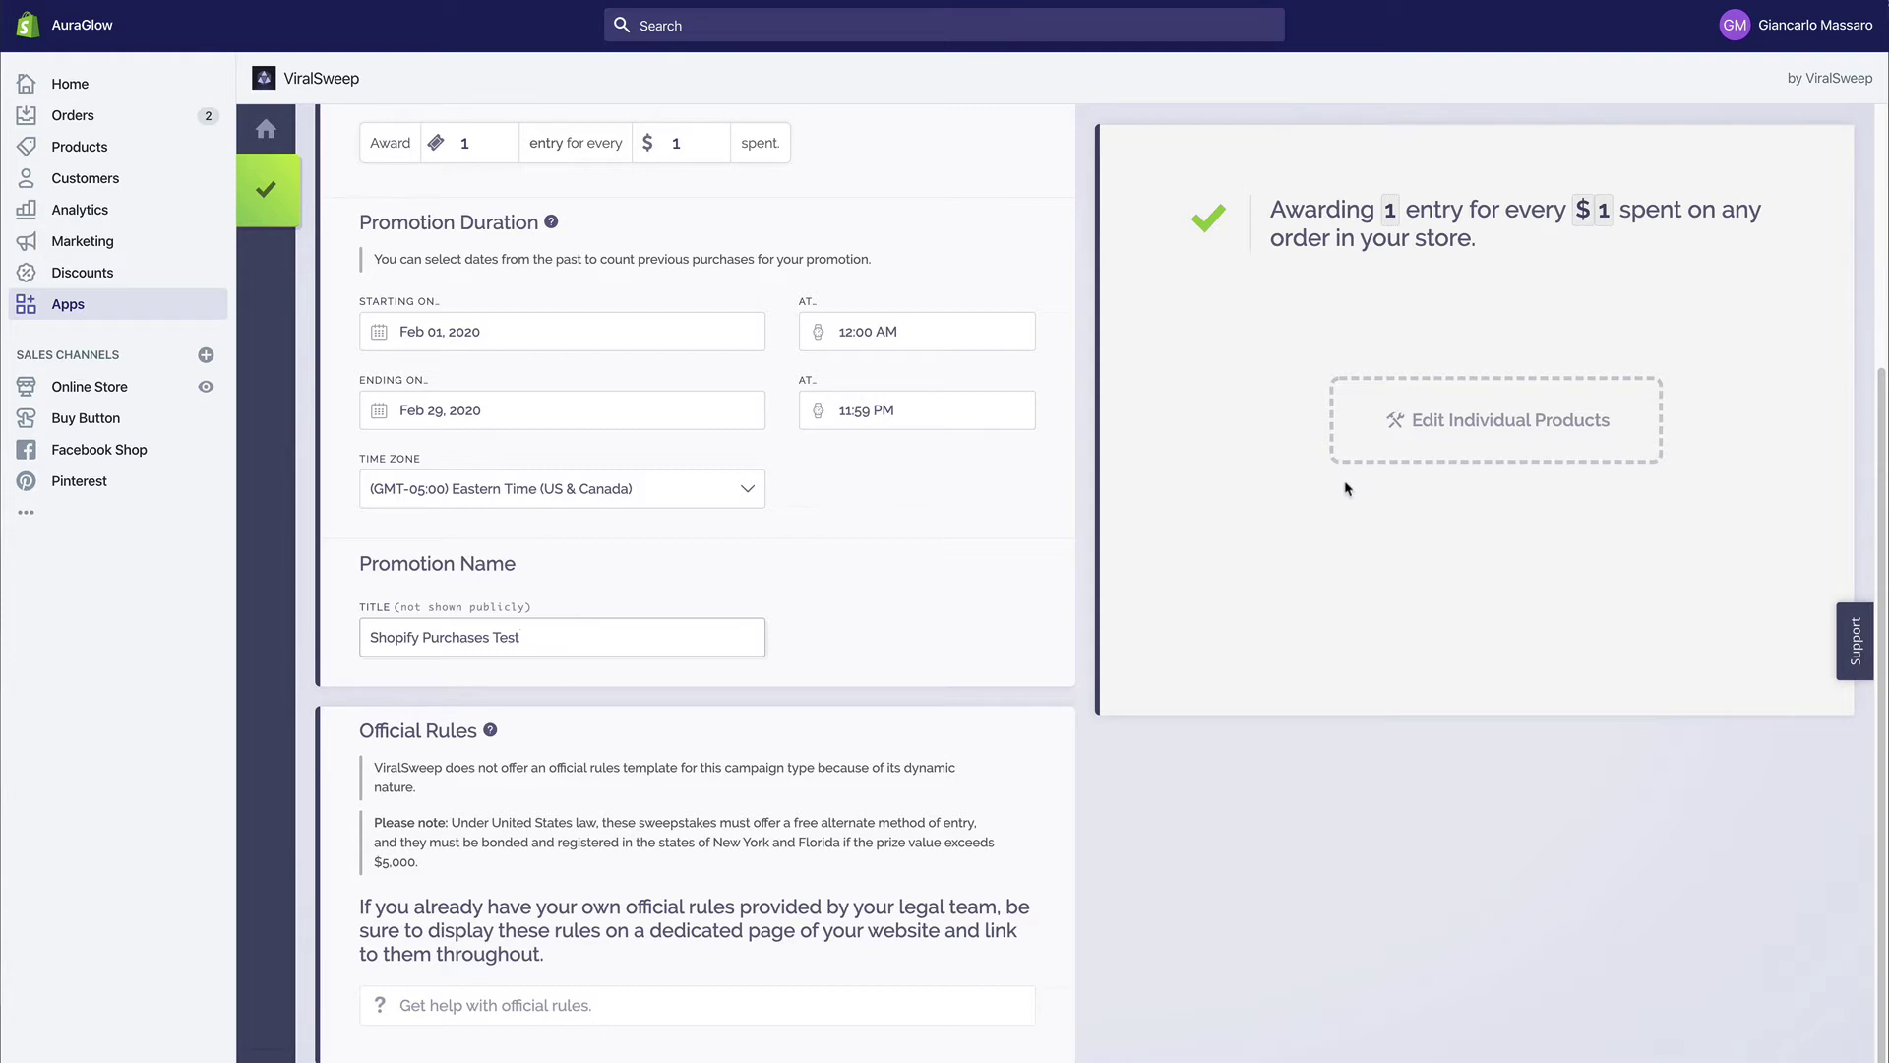
- Finish entering 'Shopify Purchases Test' as the promotion title
click(1319, 233)
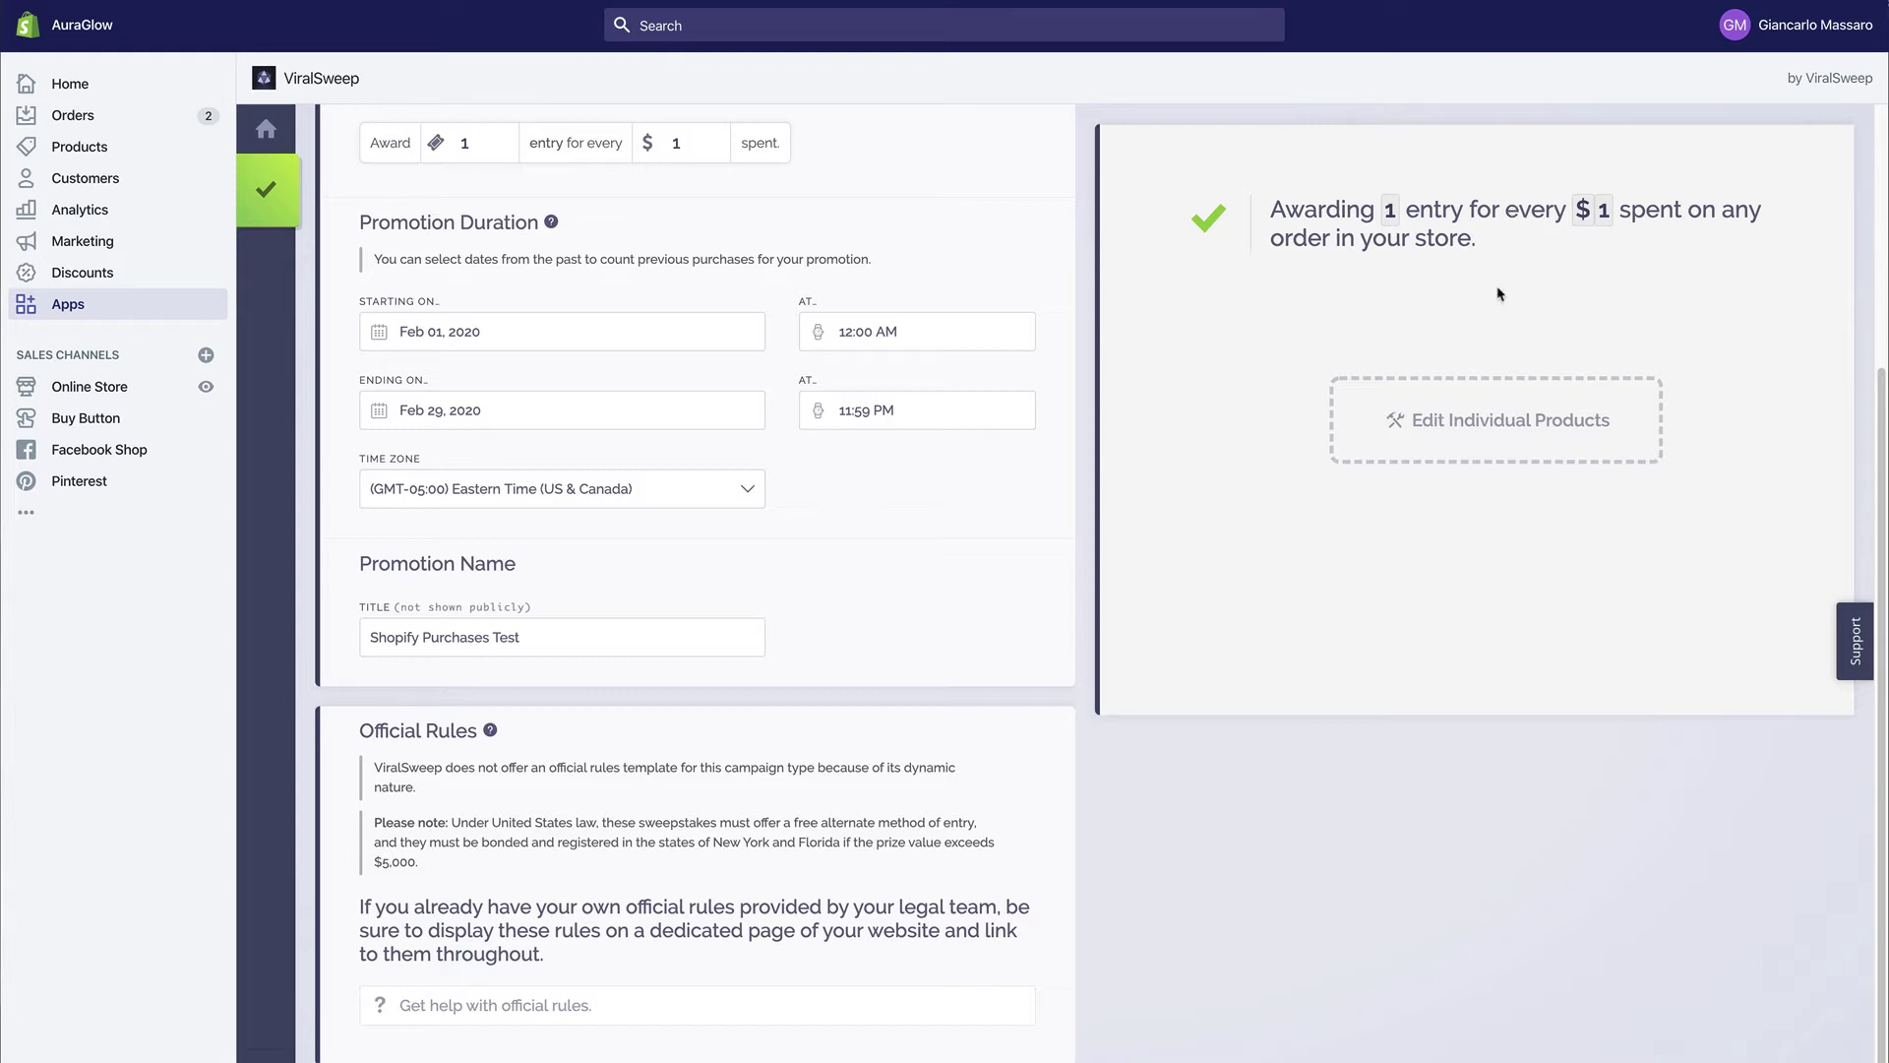
- Limit eligible products to seven: Teeth Whitening Kit, Light, Pen, Refill Pack, both Gels, Radiant Effects Kit
click(1486, 436)
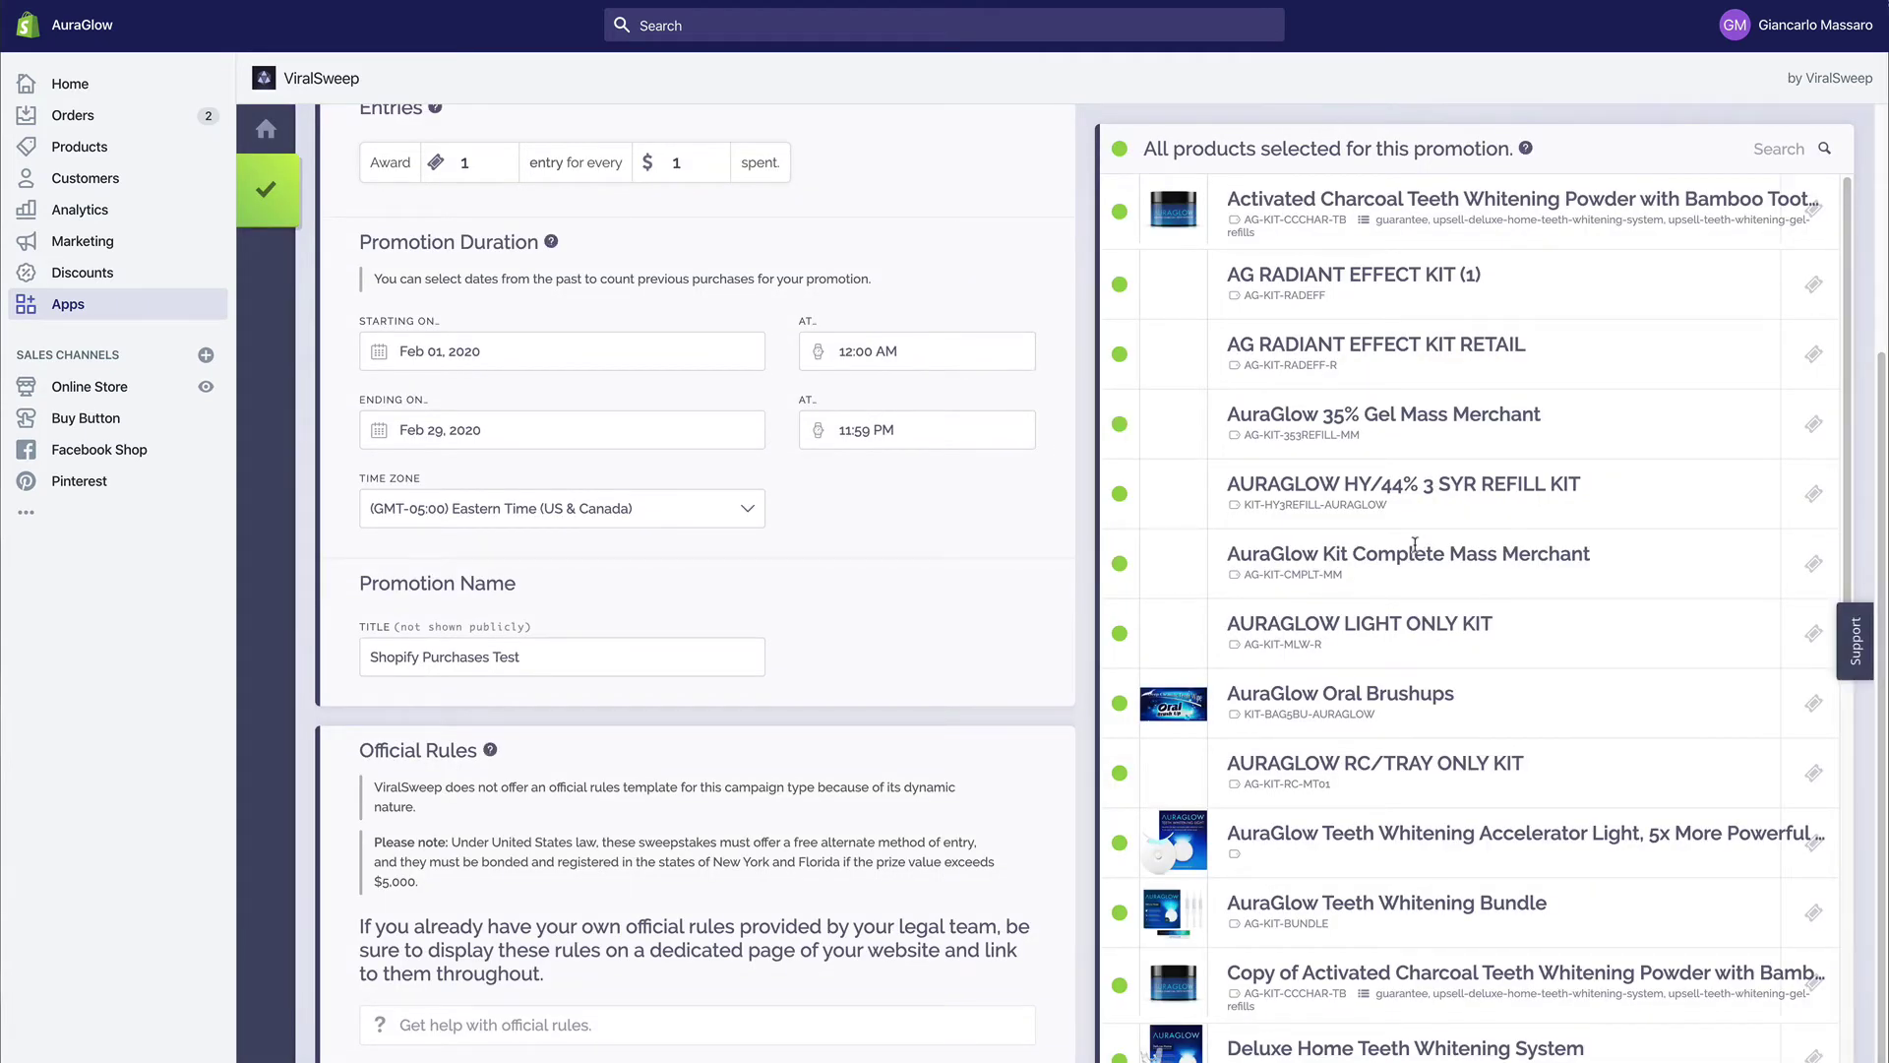
scroll(1415, 546, down, 1)
scroll(1414, 546, down, 1)
scroll(1415, 547, down, 3)
scroll(1414, 547, down, 3)
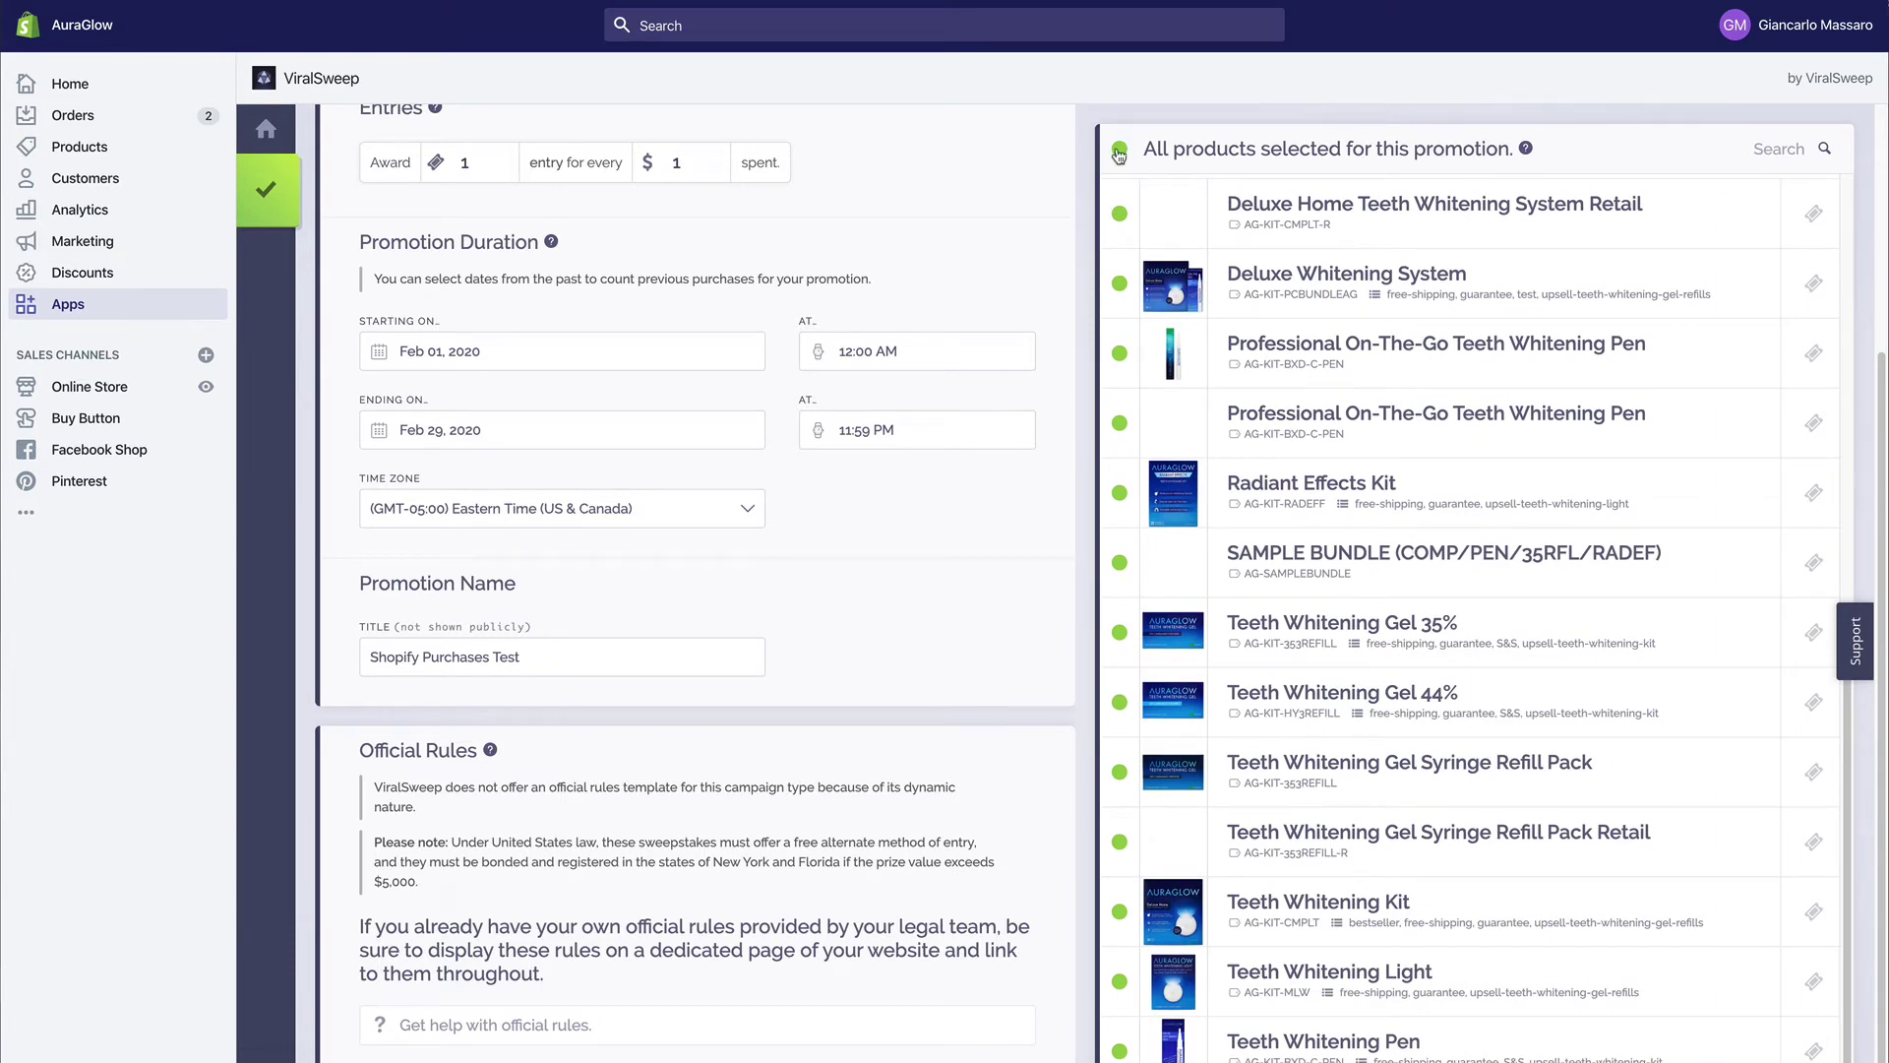
click(1120, 152)
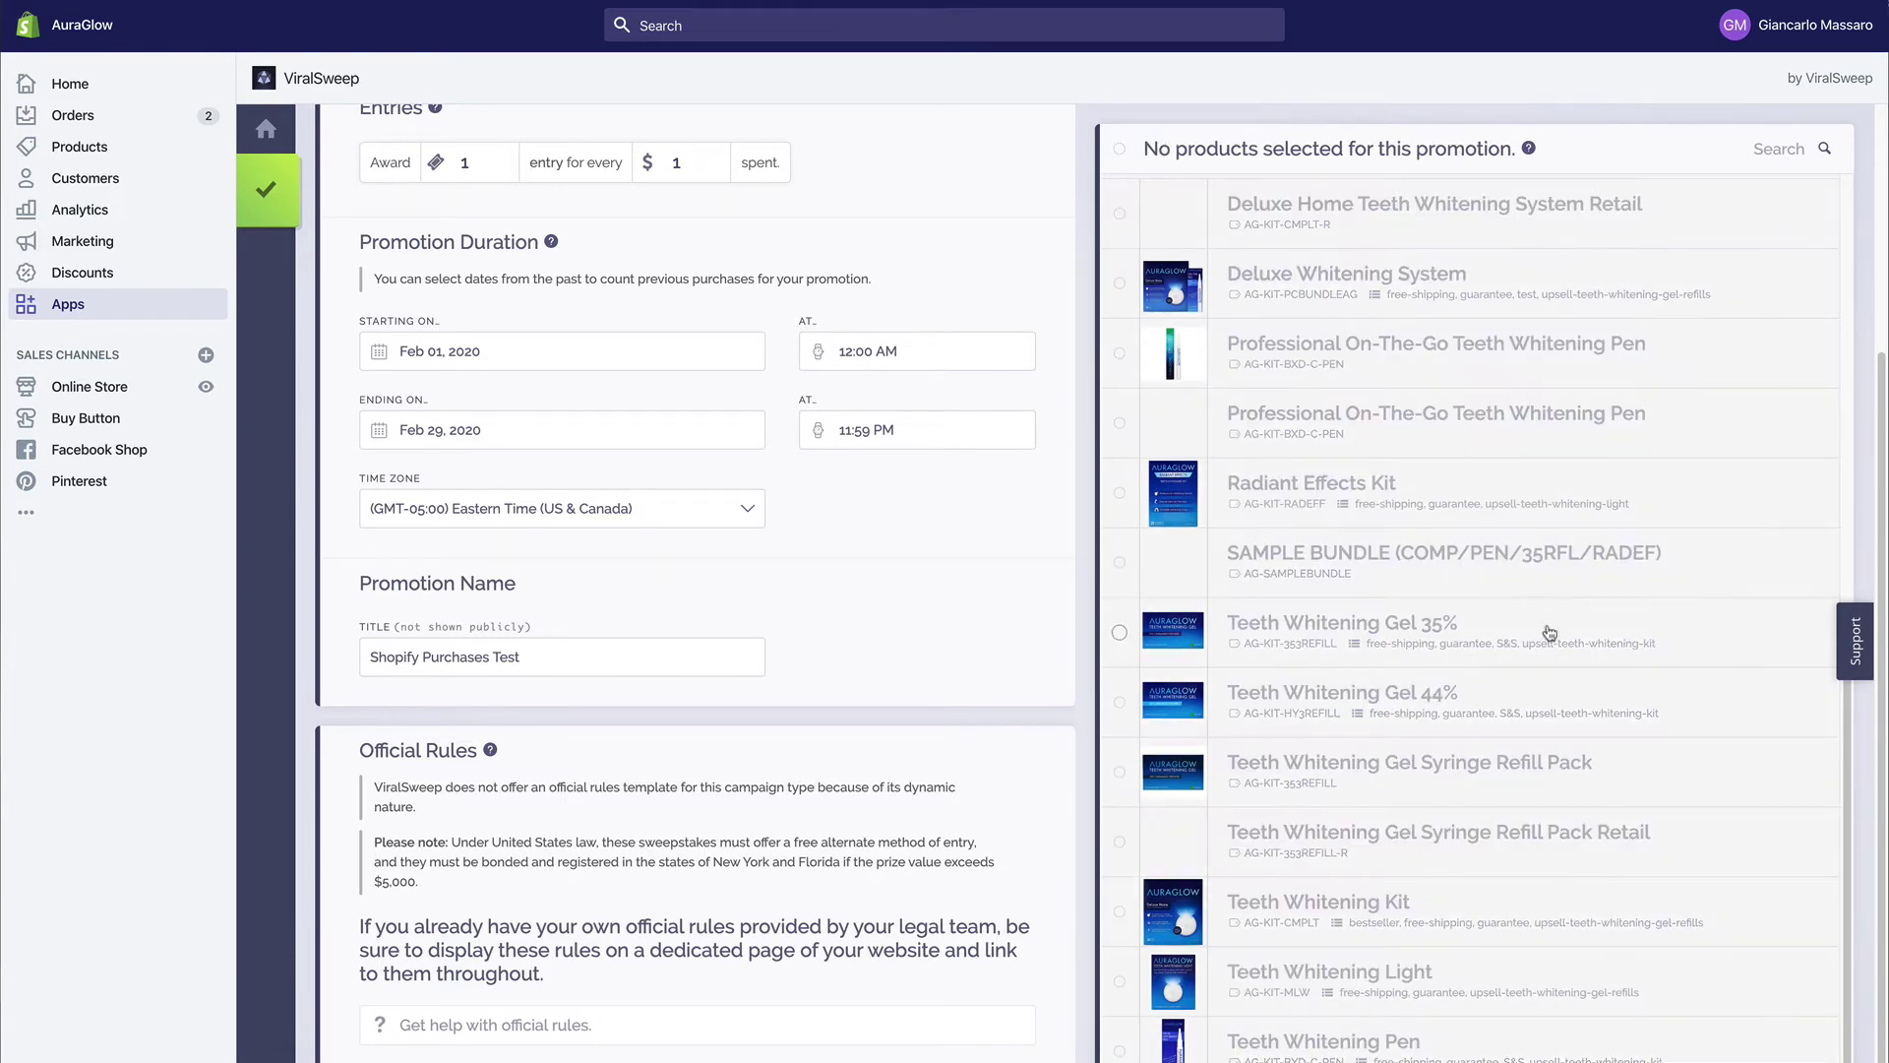
click(1119, 910)
click(1120, 980)
click(1120, 1051)
click(1119, 771)
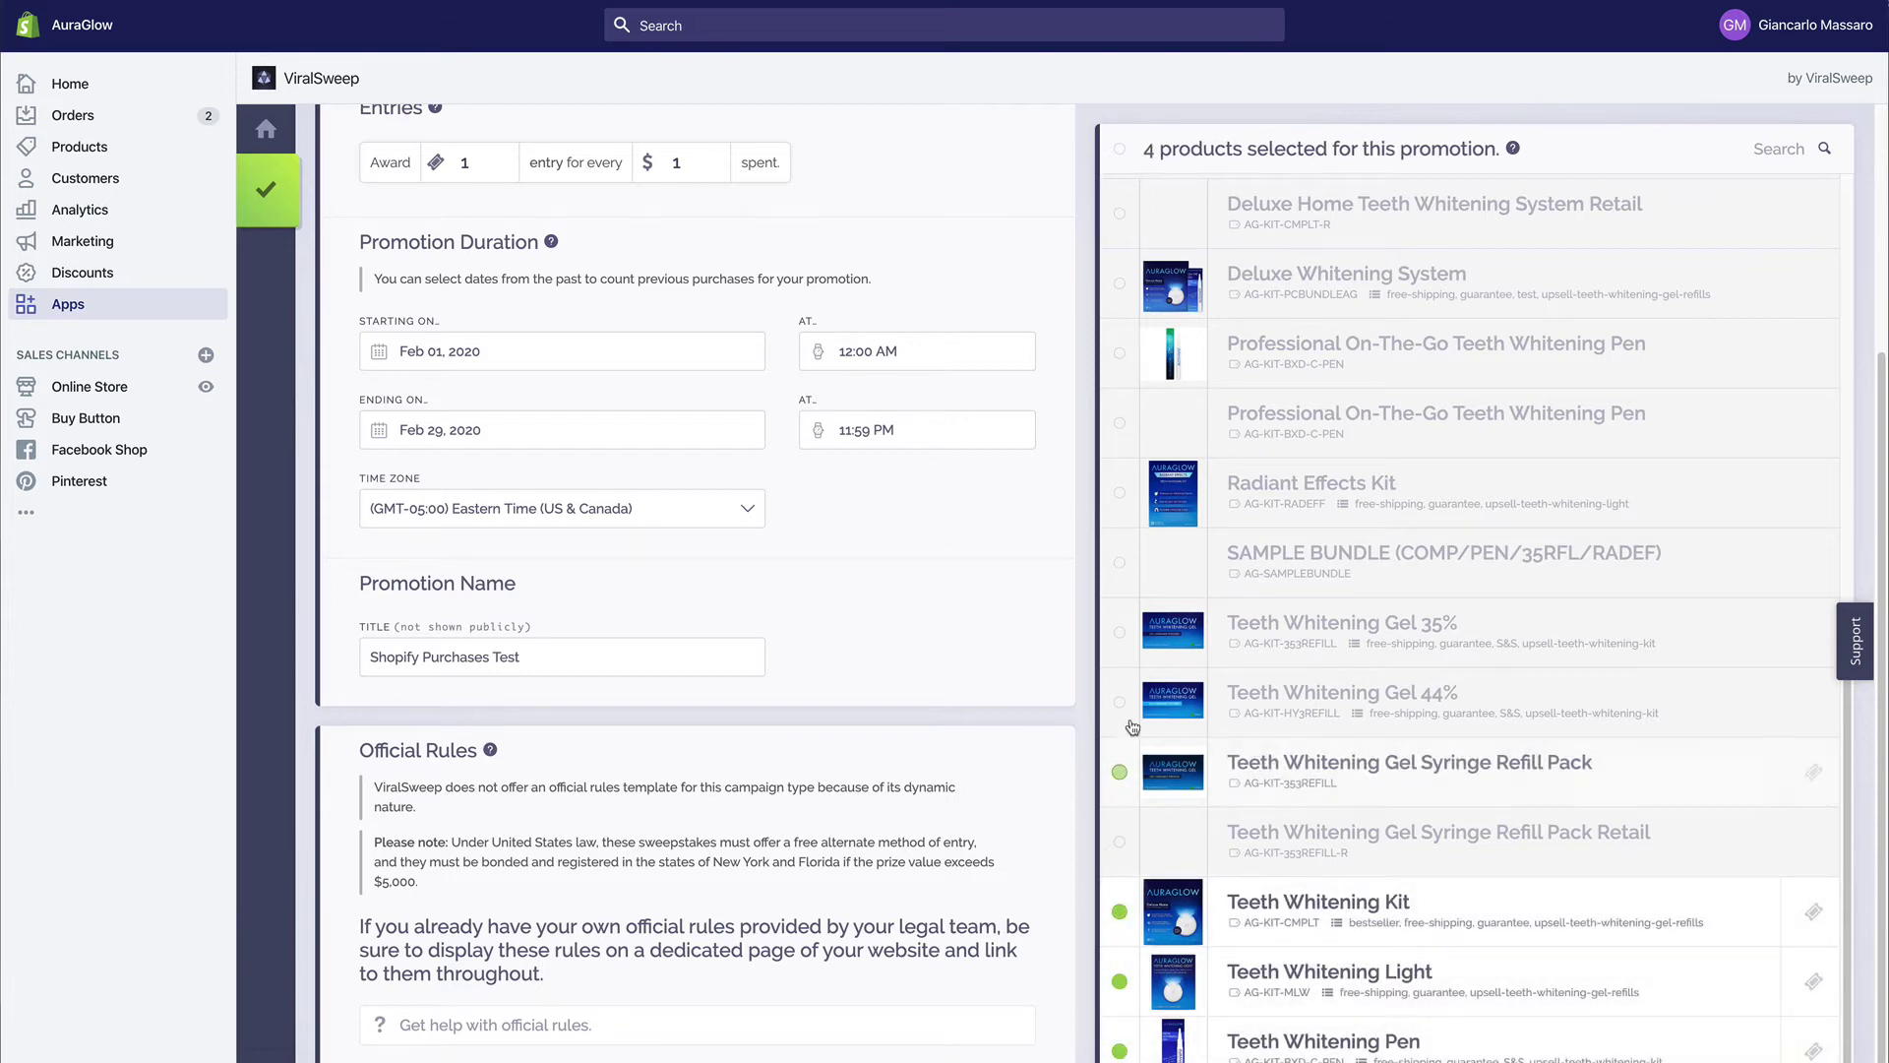
click(1119, 701)
click(1118, 633)
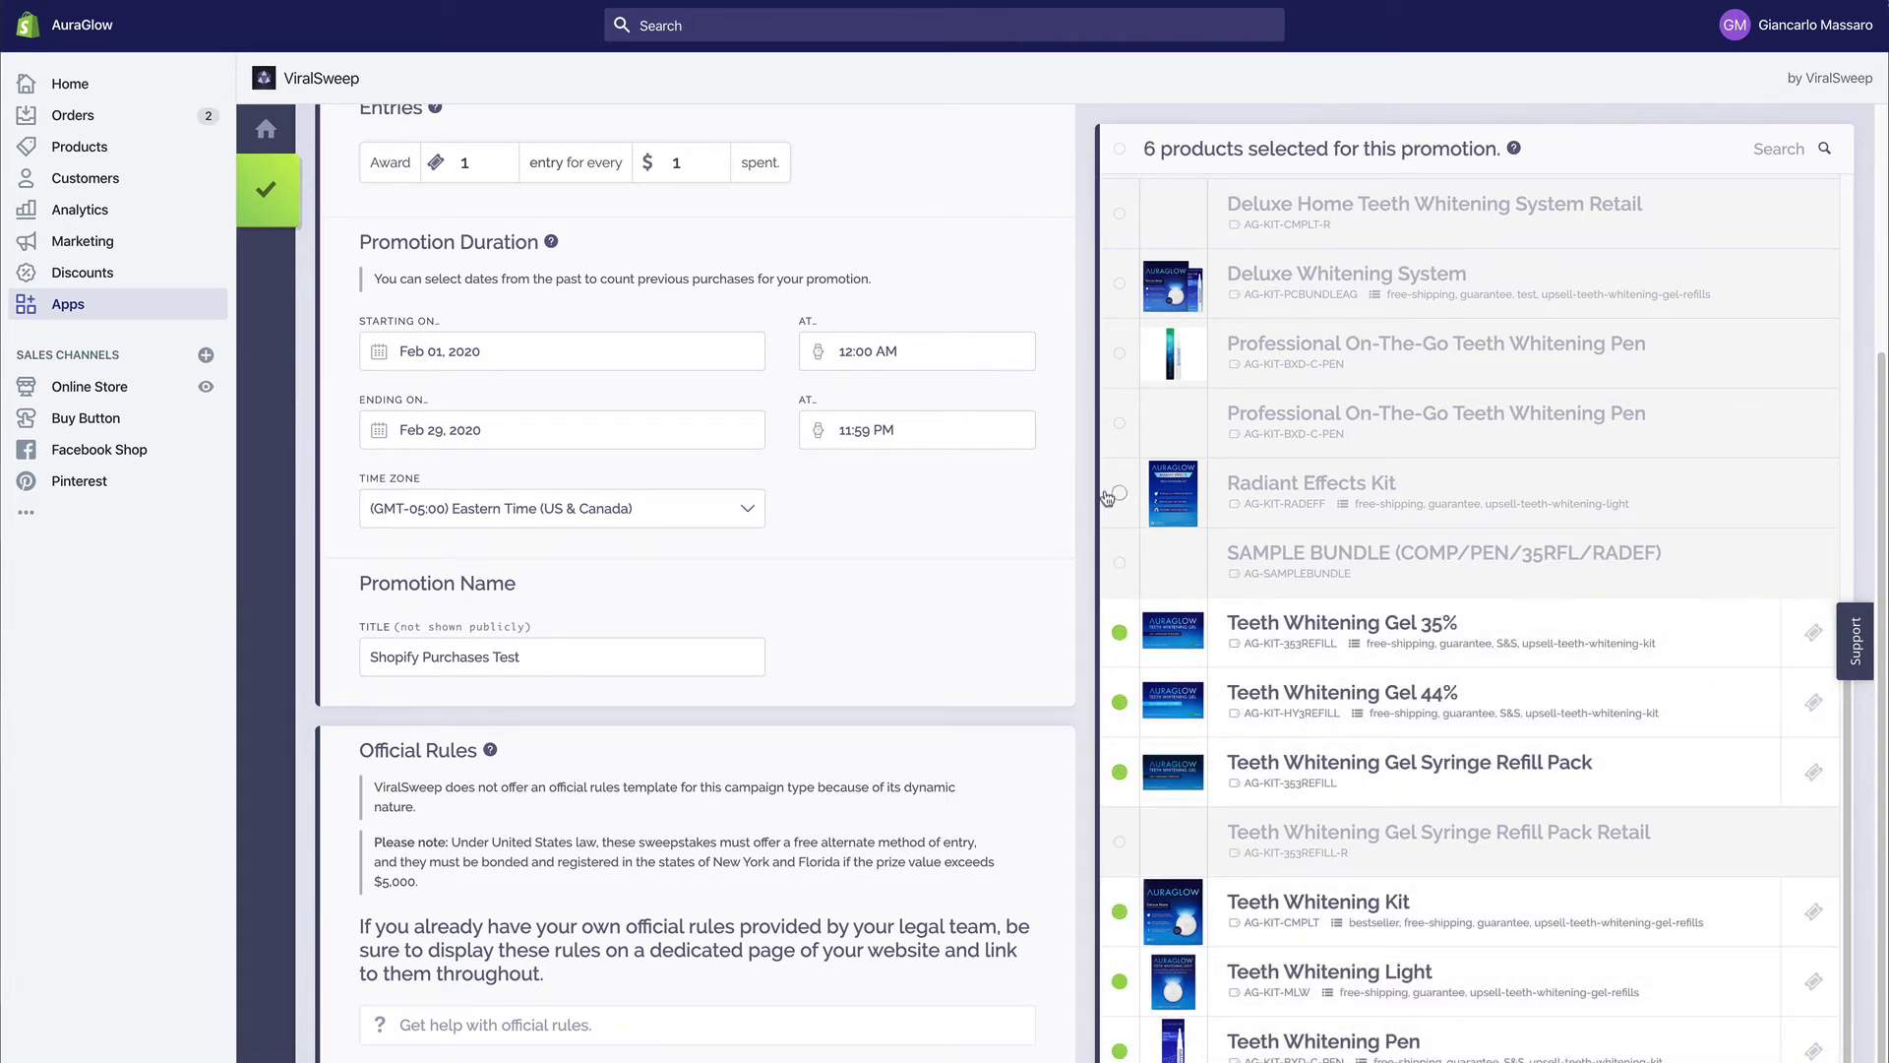
click(1117, 493)
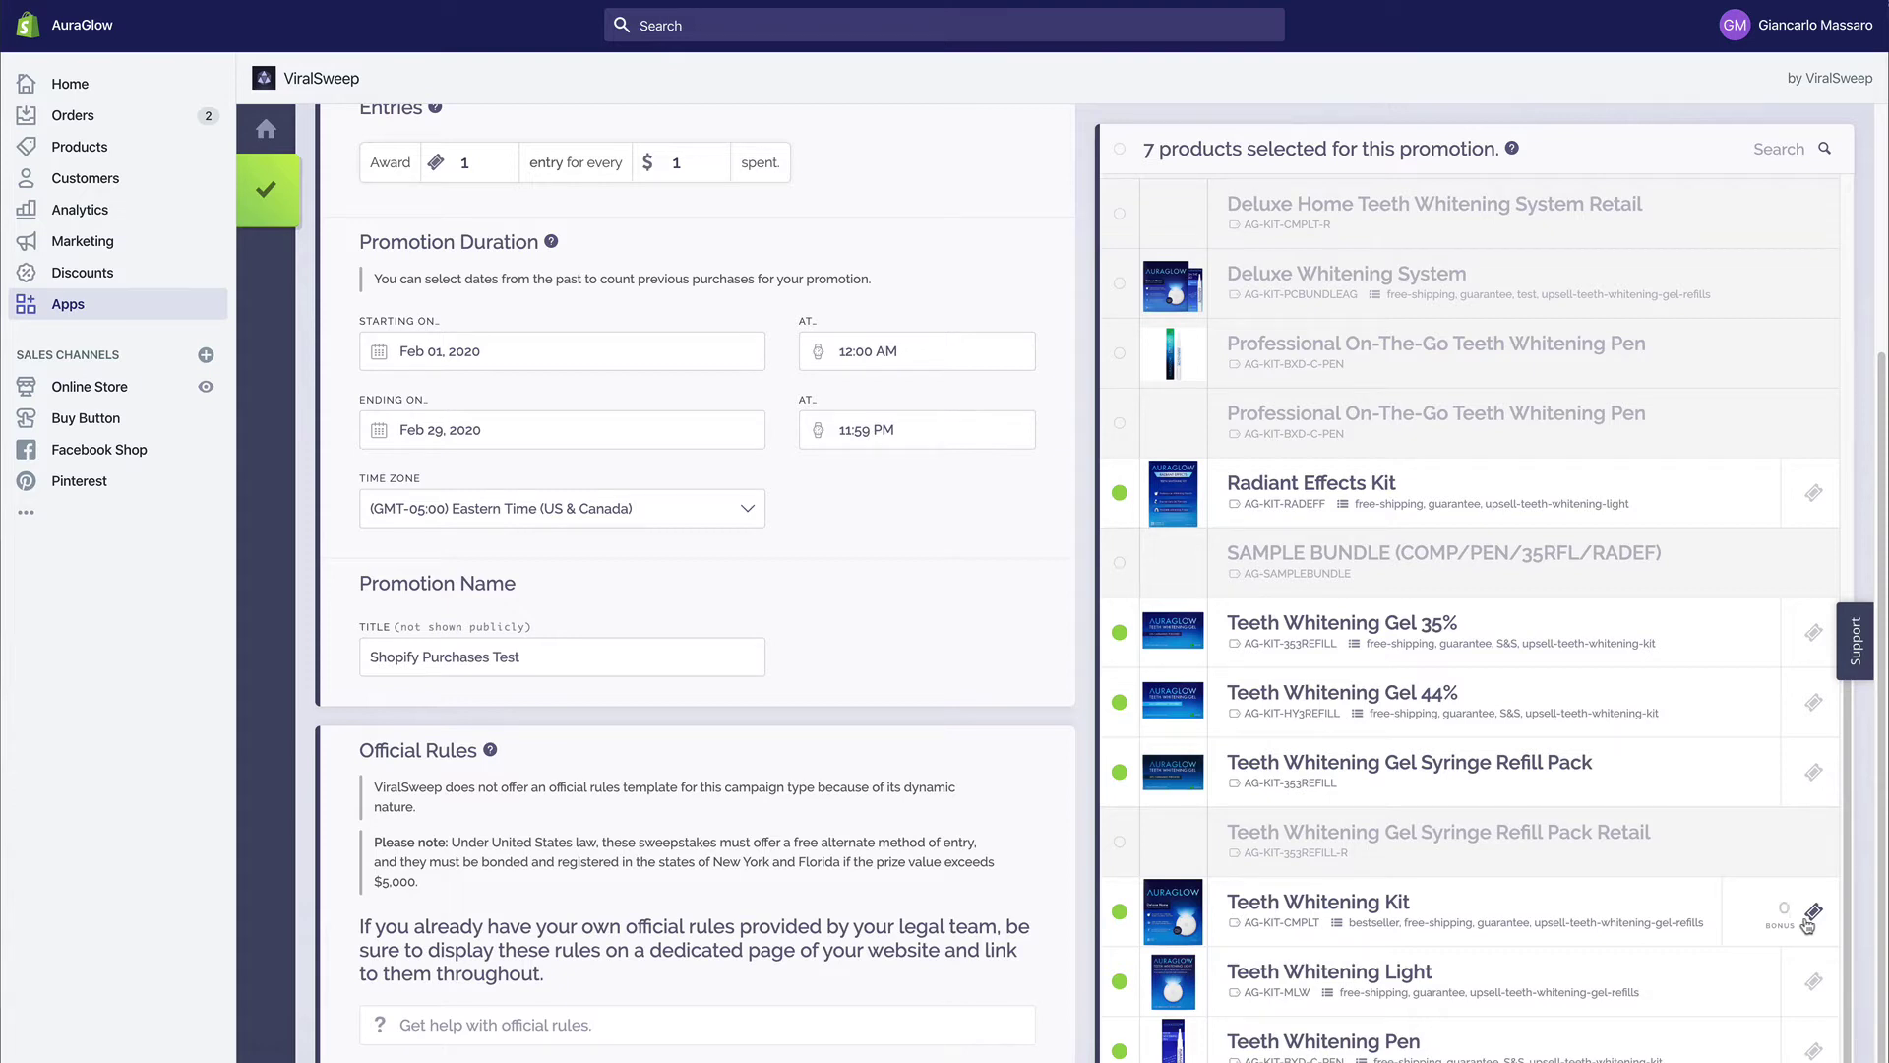
text(50)
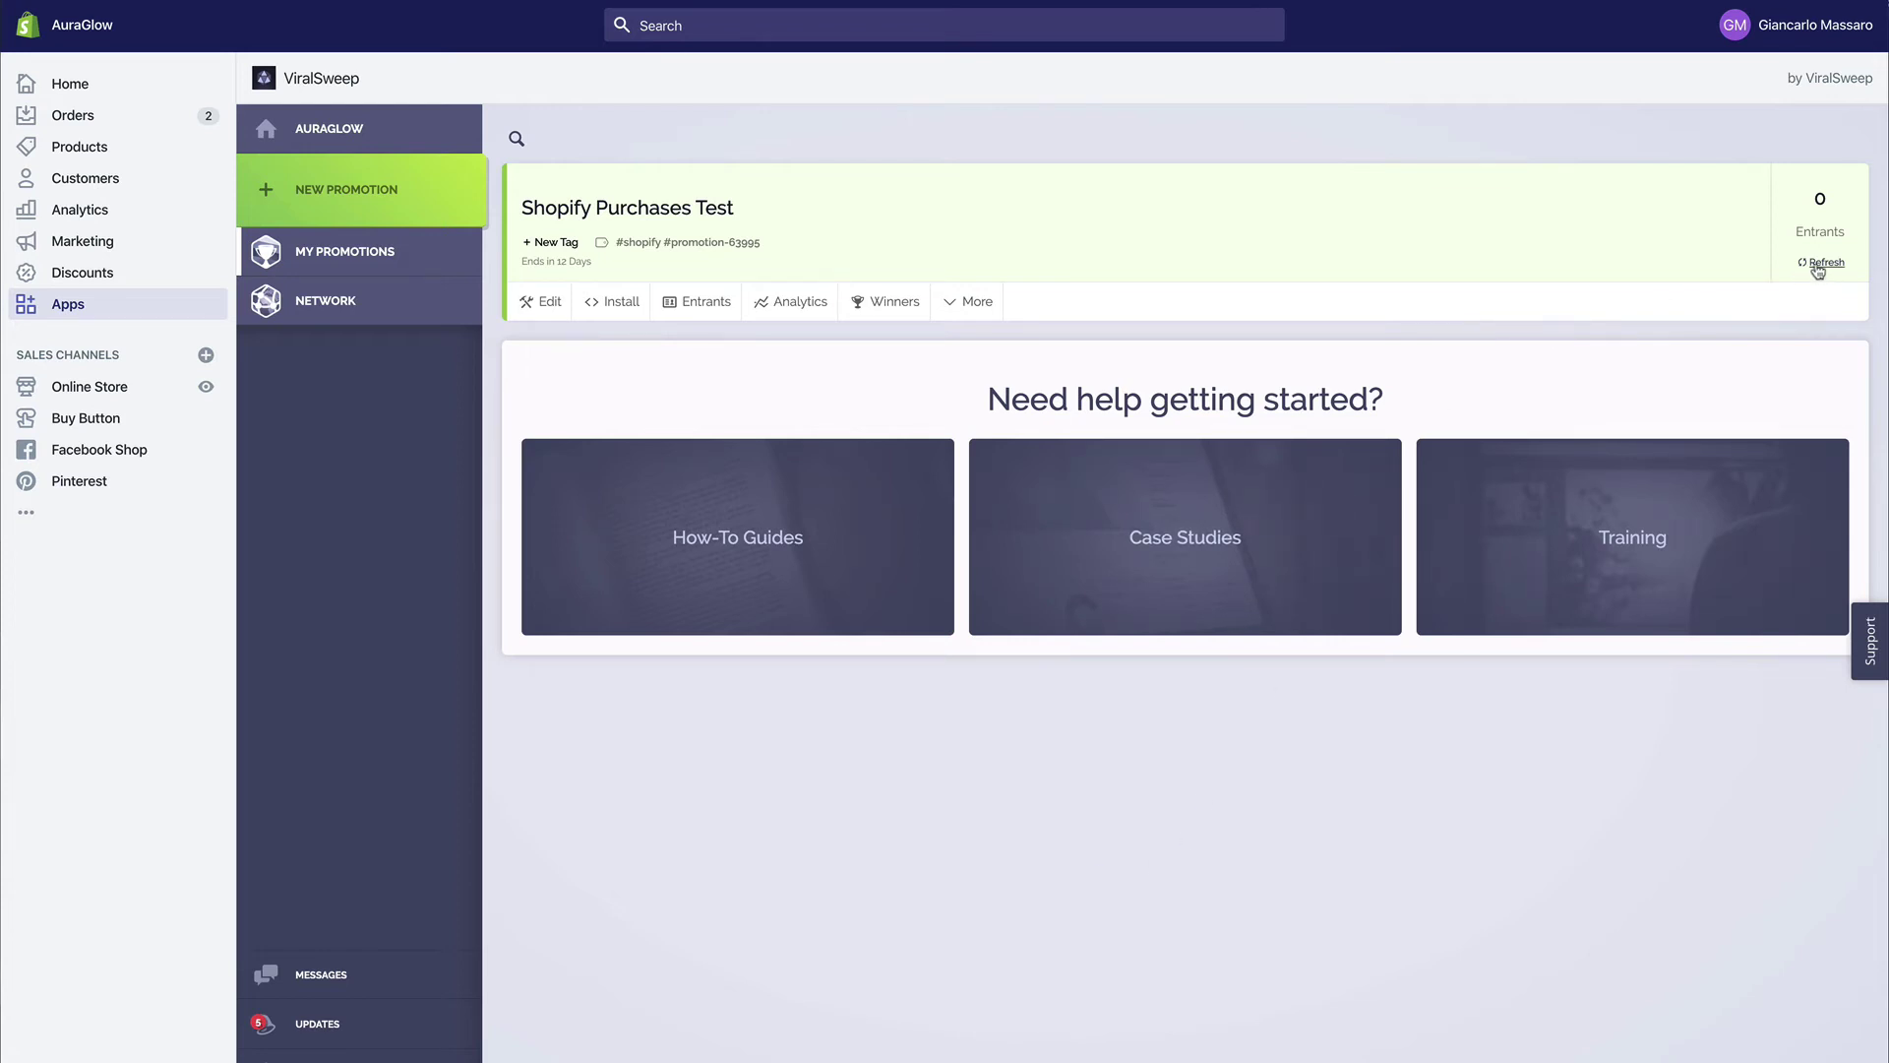
- Refresh the promotion card's entrant count so it reads 187
click(1820, 264)
- Inspect the 114-entry entrant's order details, then view the promotion's Analytics
click(687, 304)
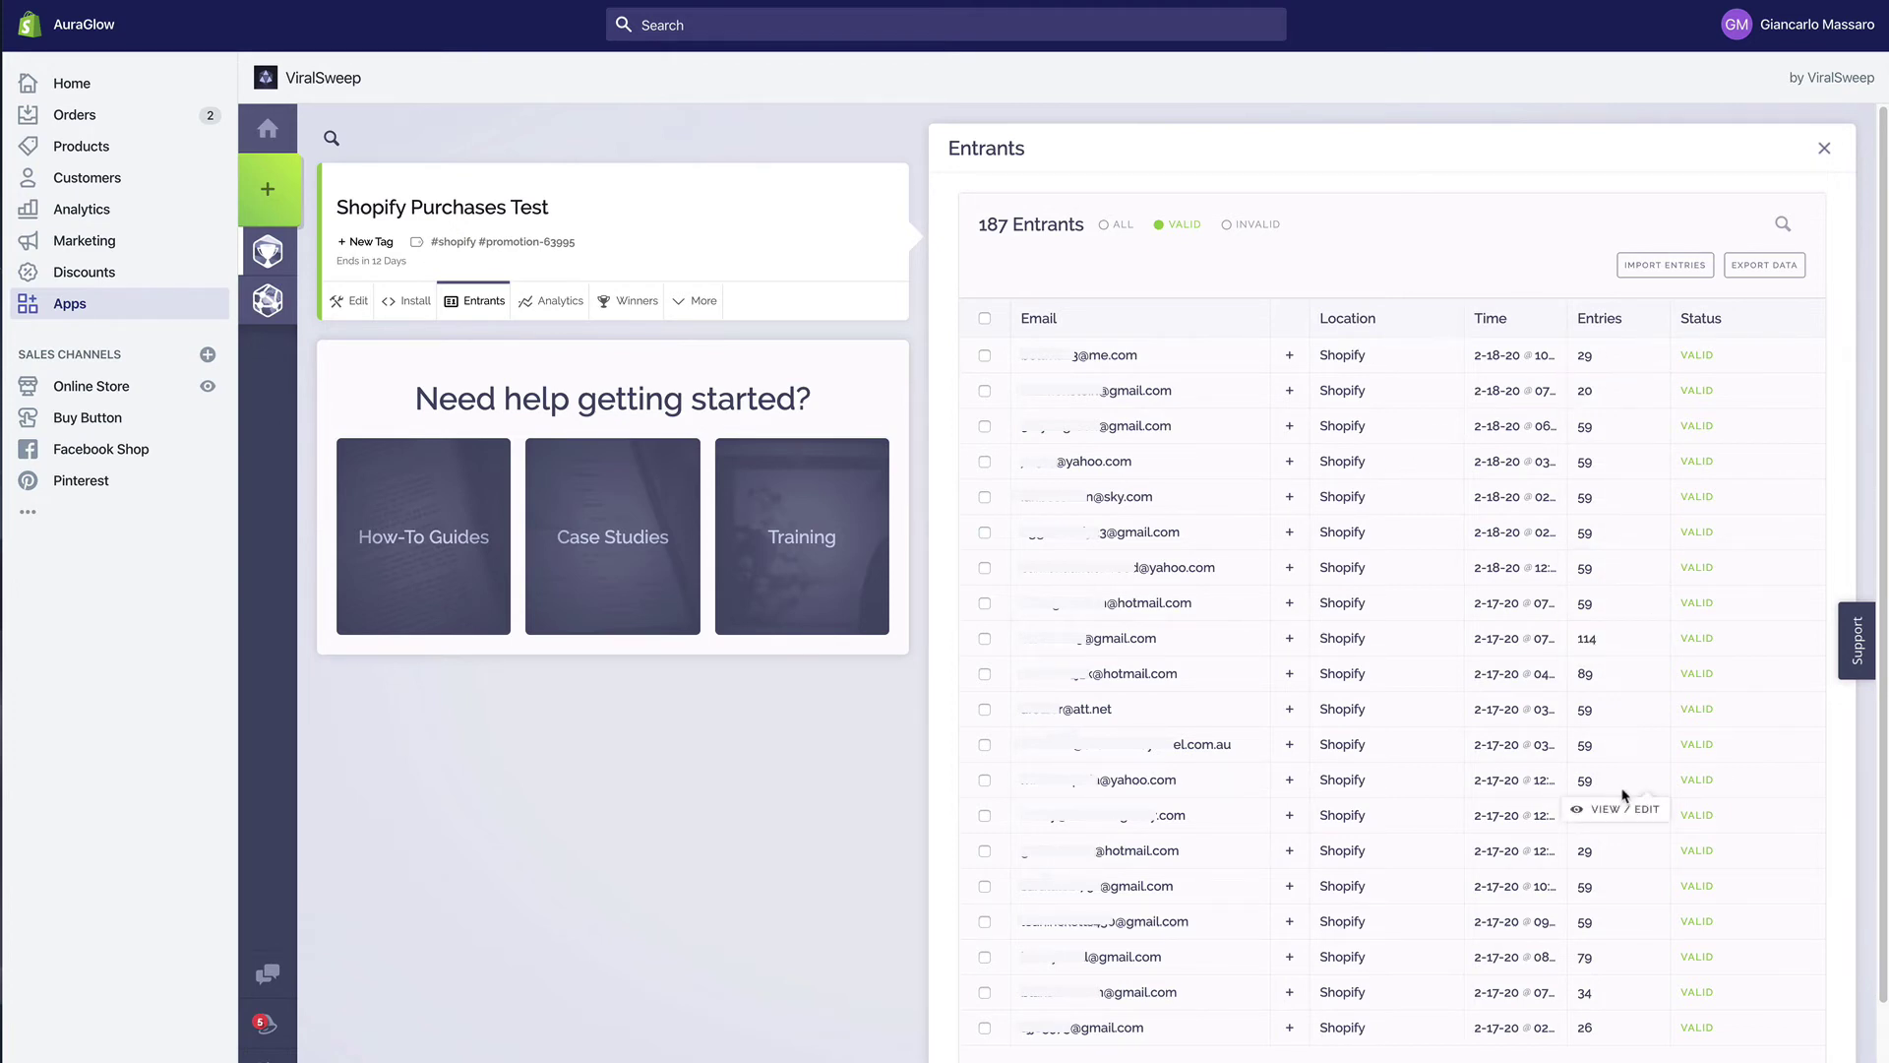
mouse_move(1616, 674)
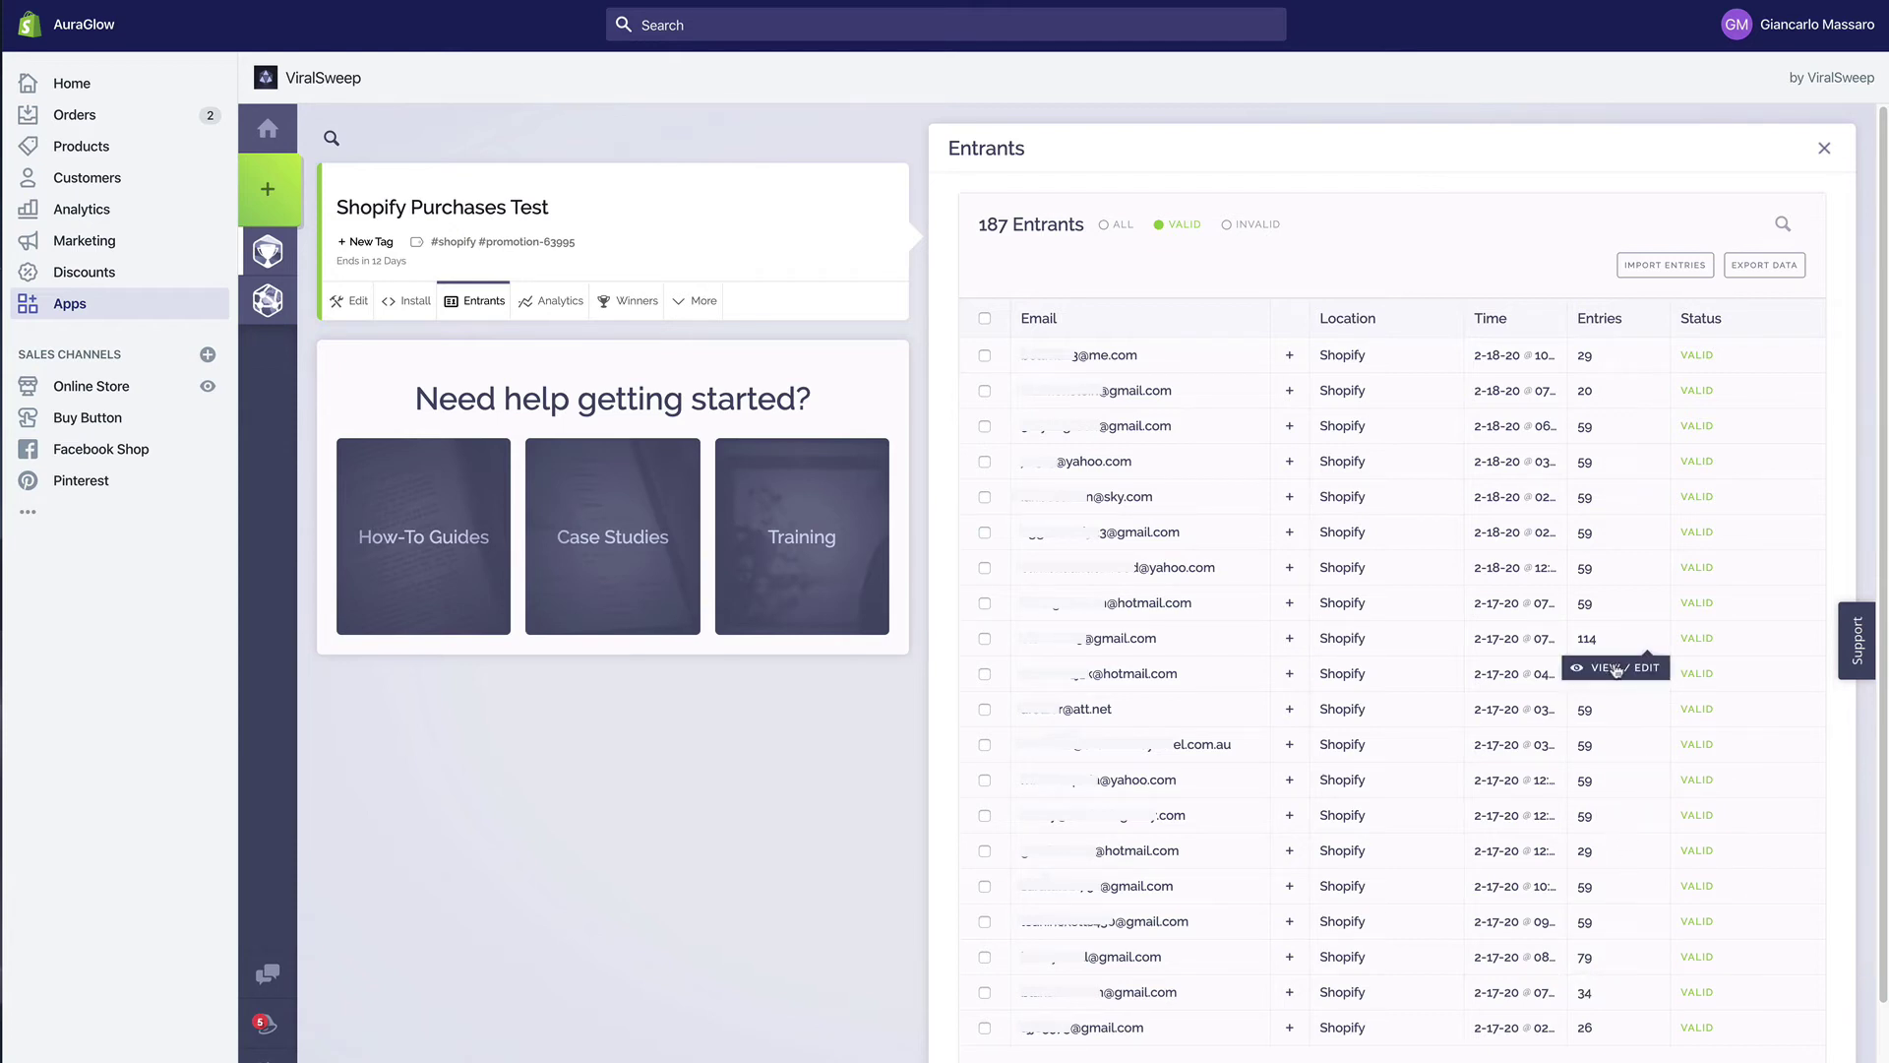
click(1615, 668)
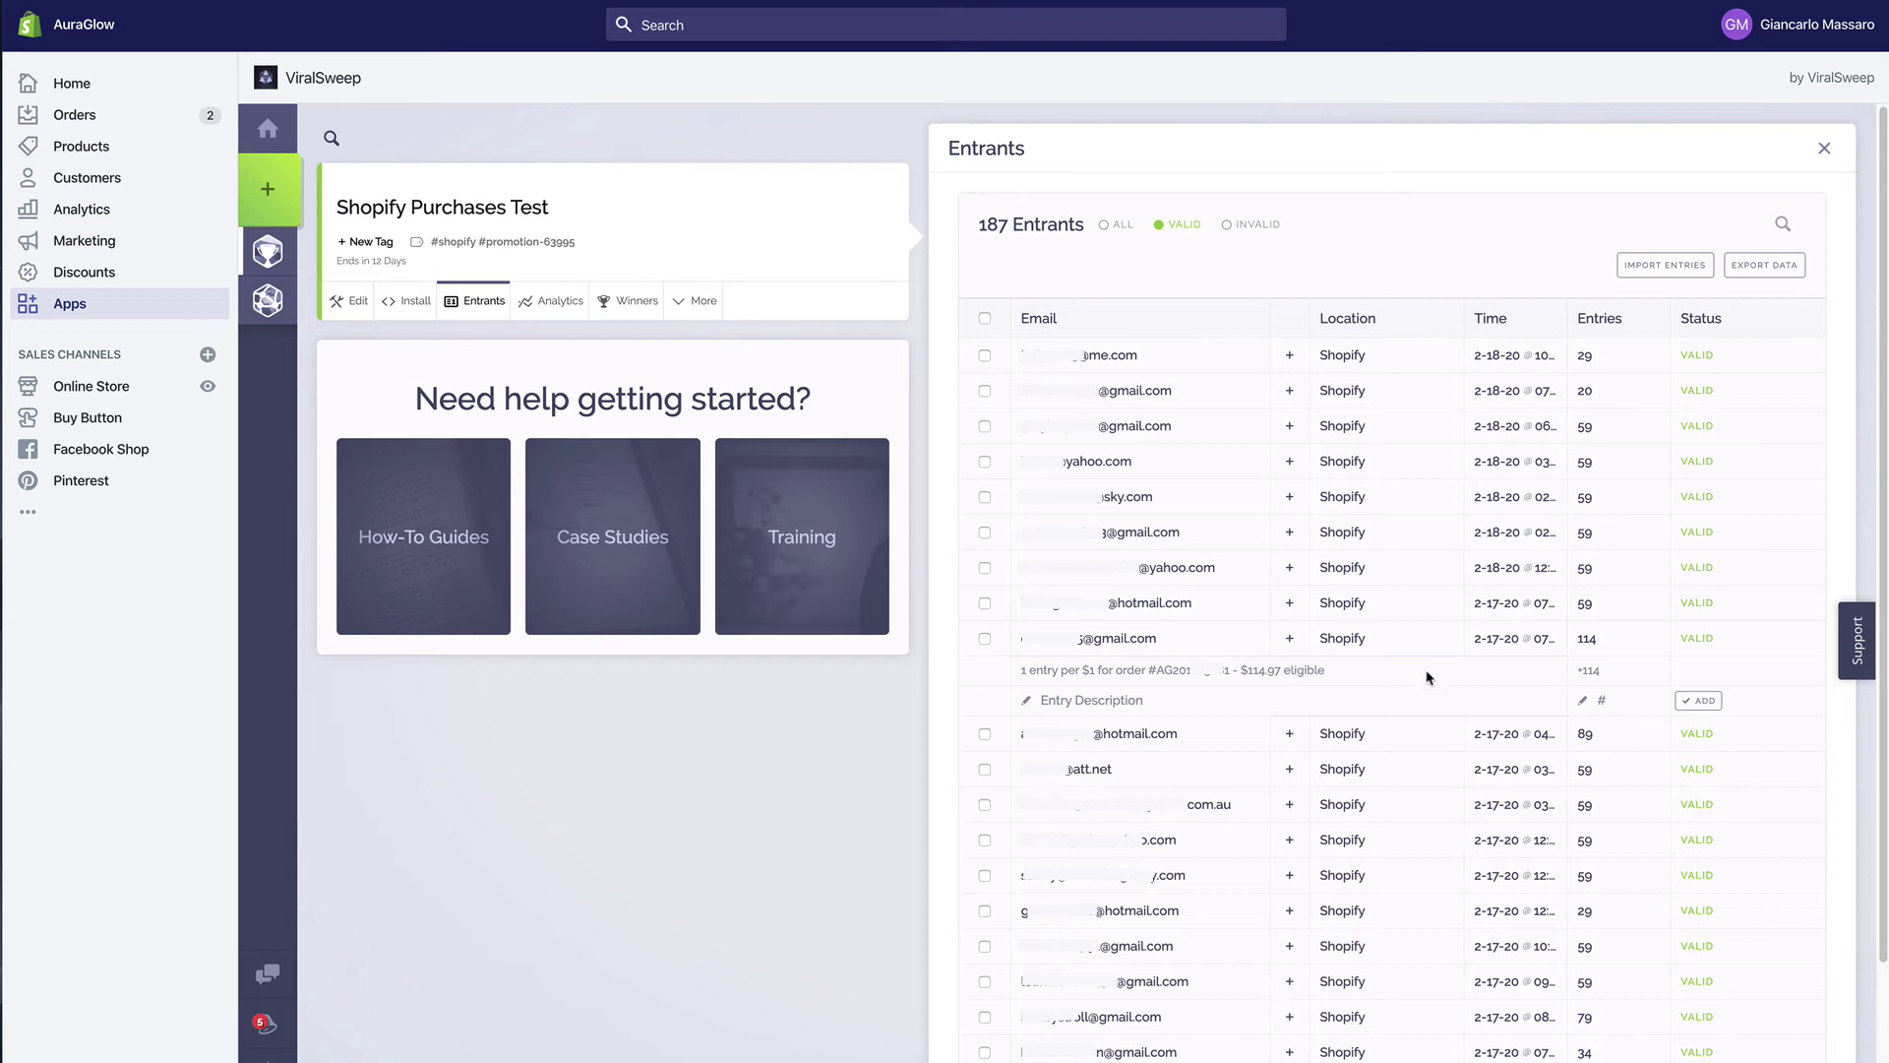
click(1491, 318)
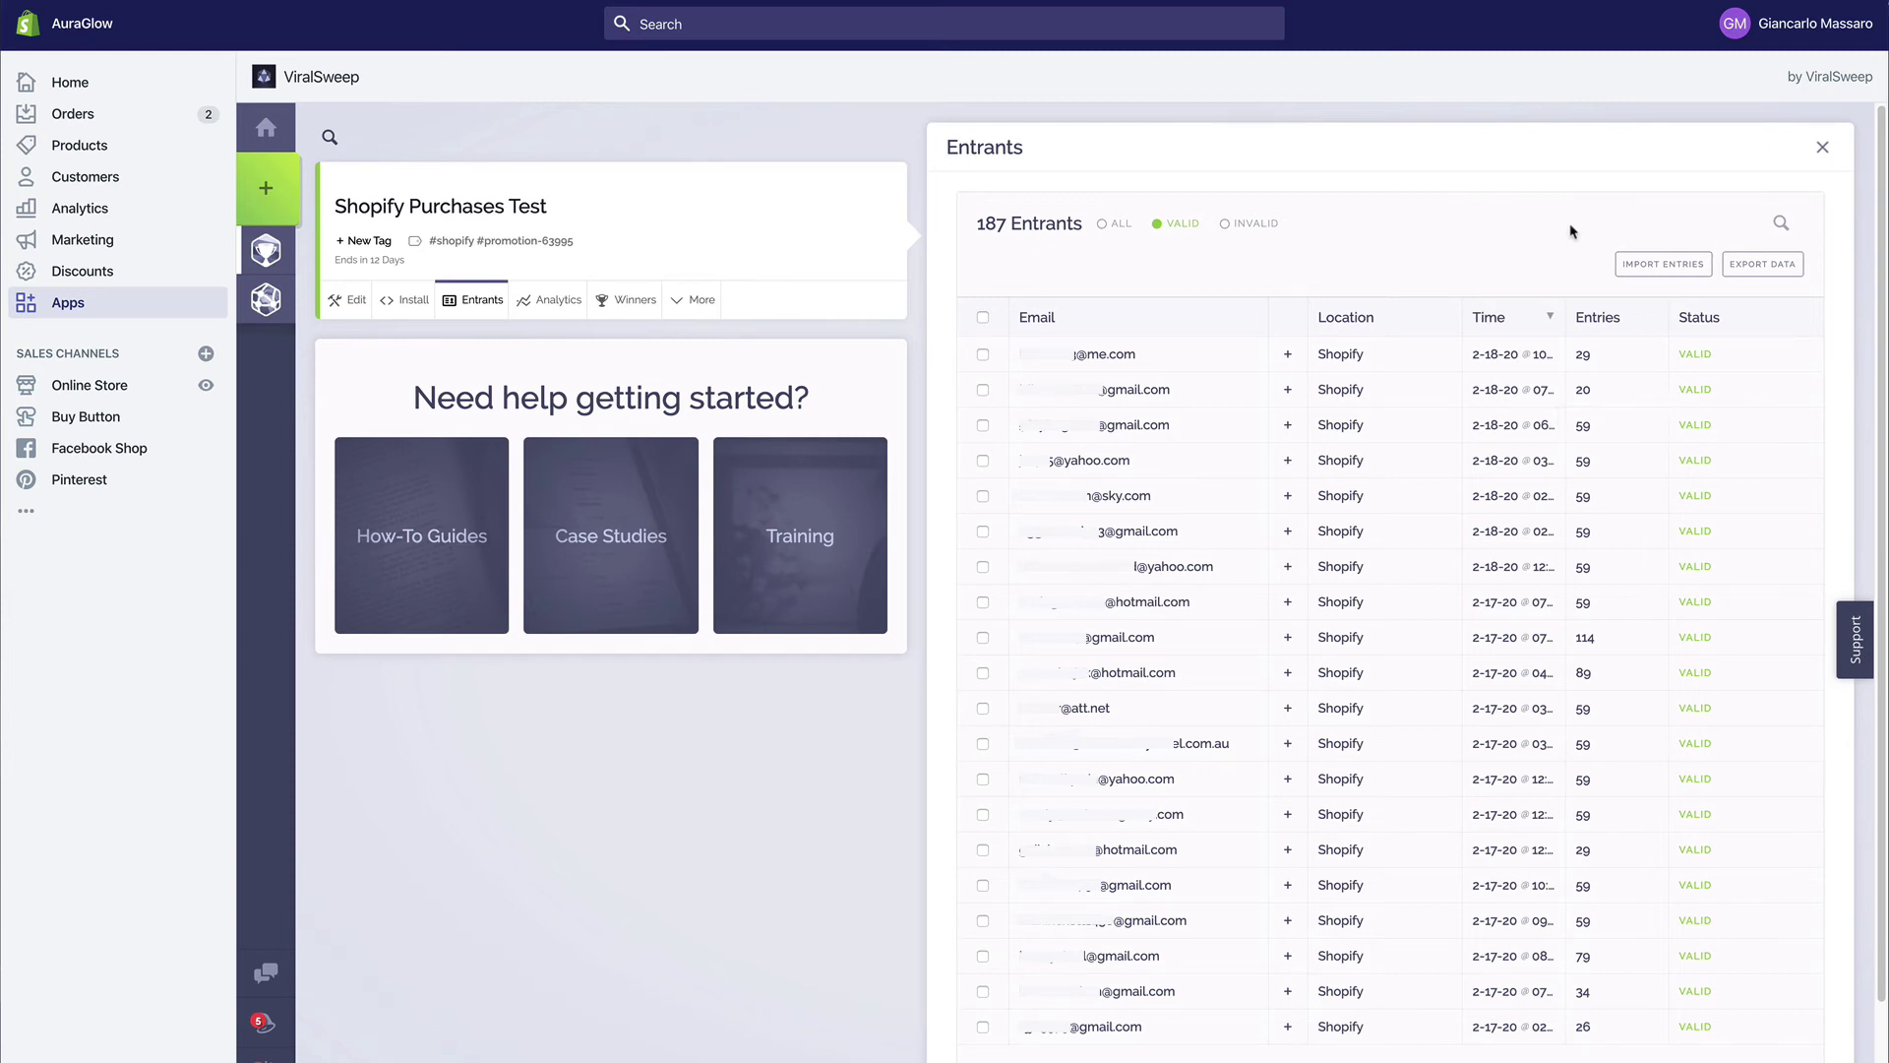
click(549, 300)
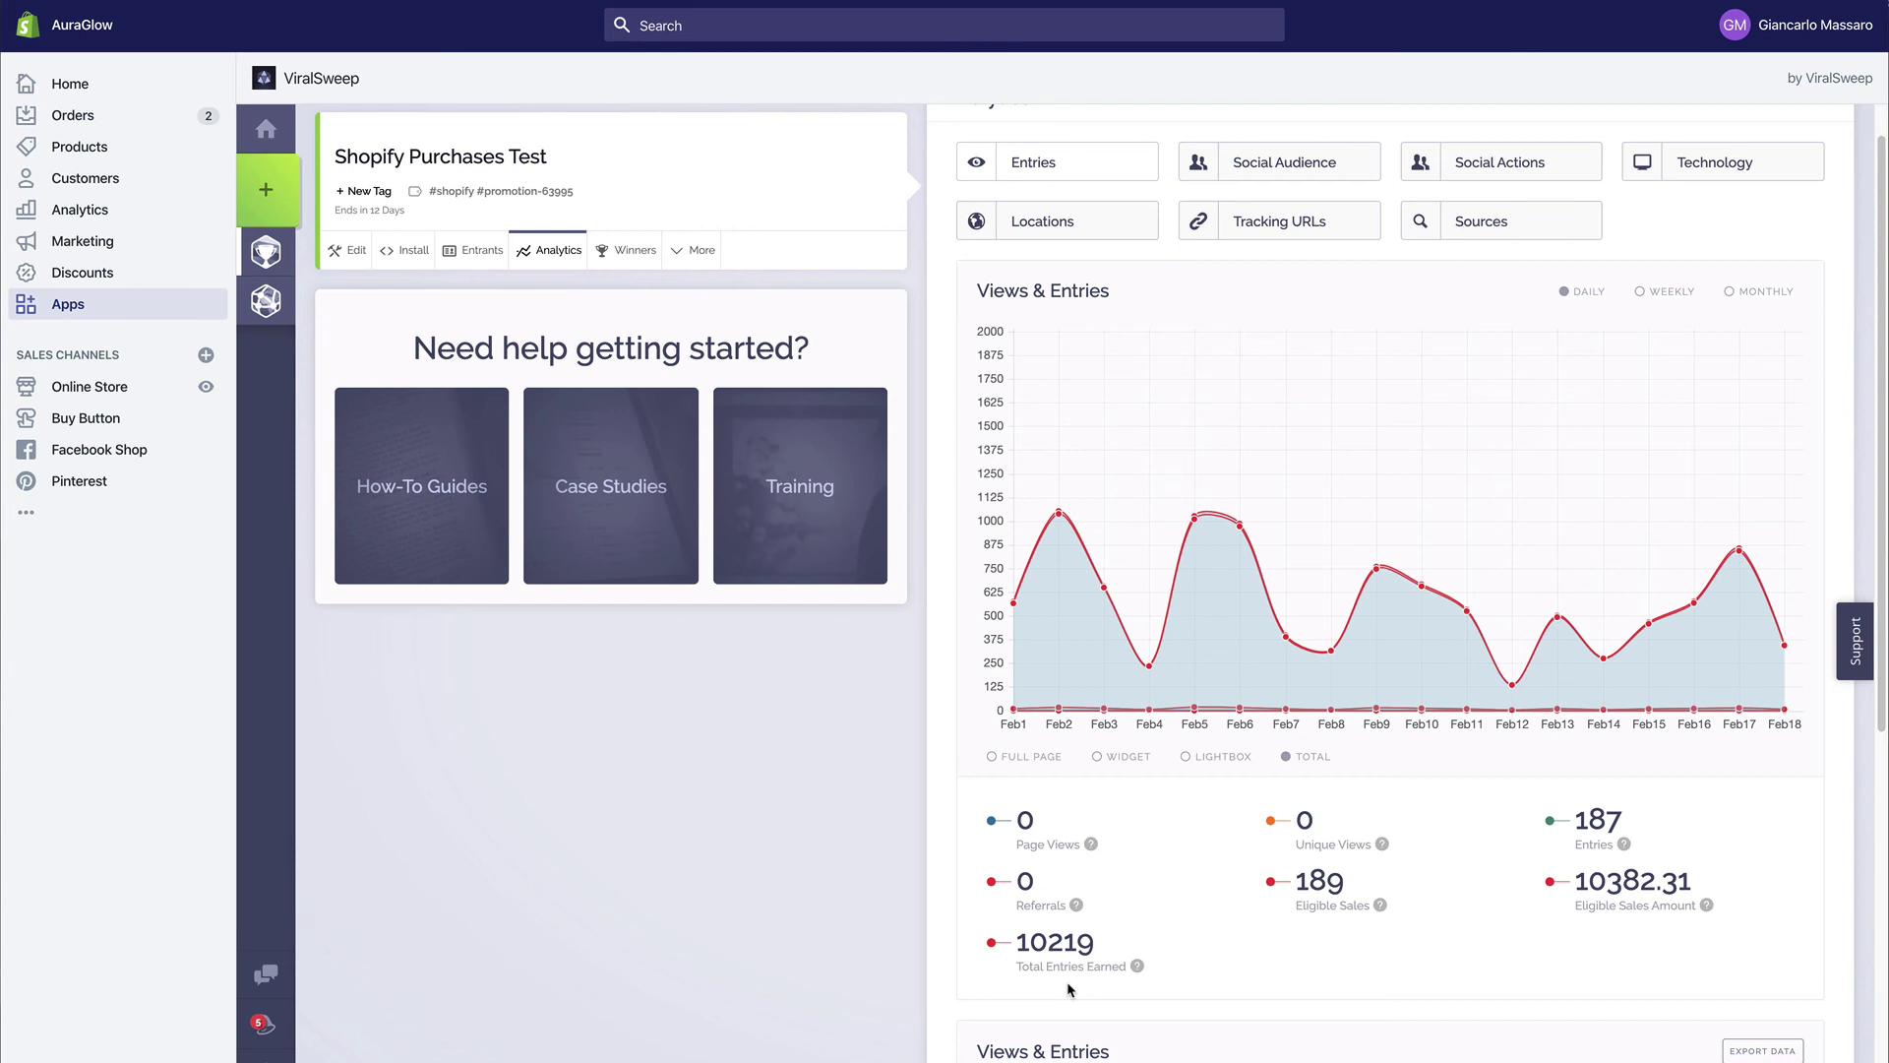
- Draw 1 random winner from the promotion's Winners tab
click(620, 251)
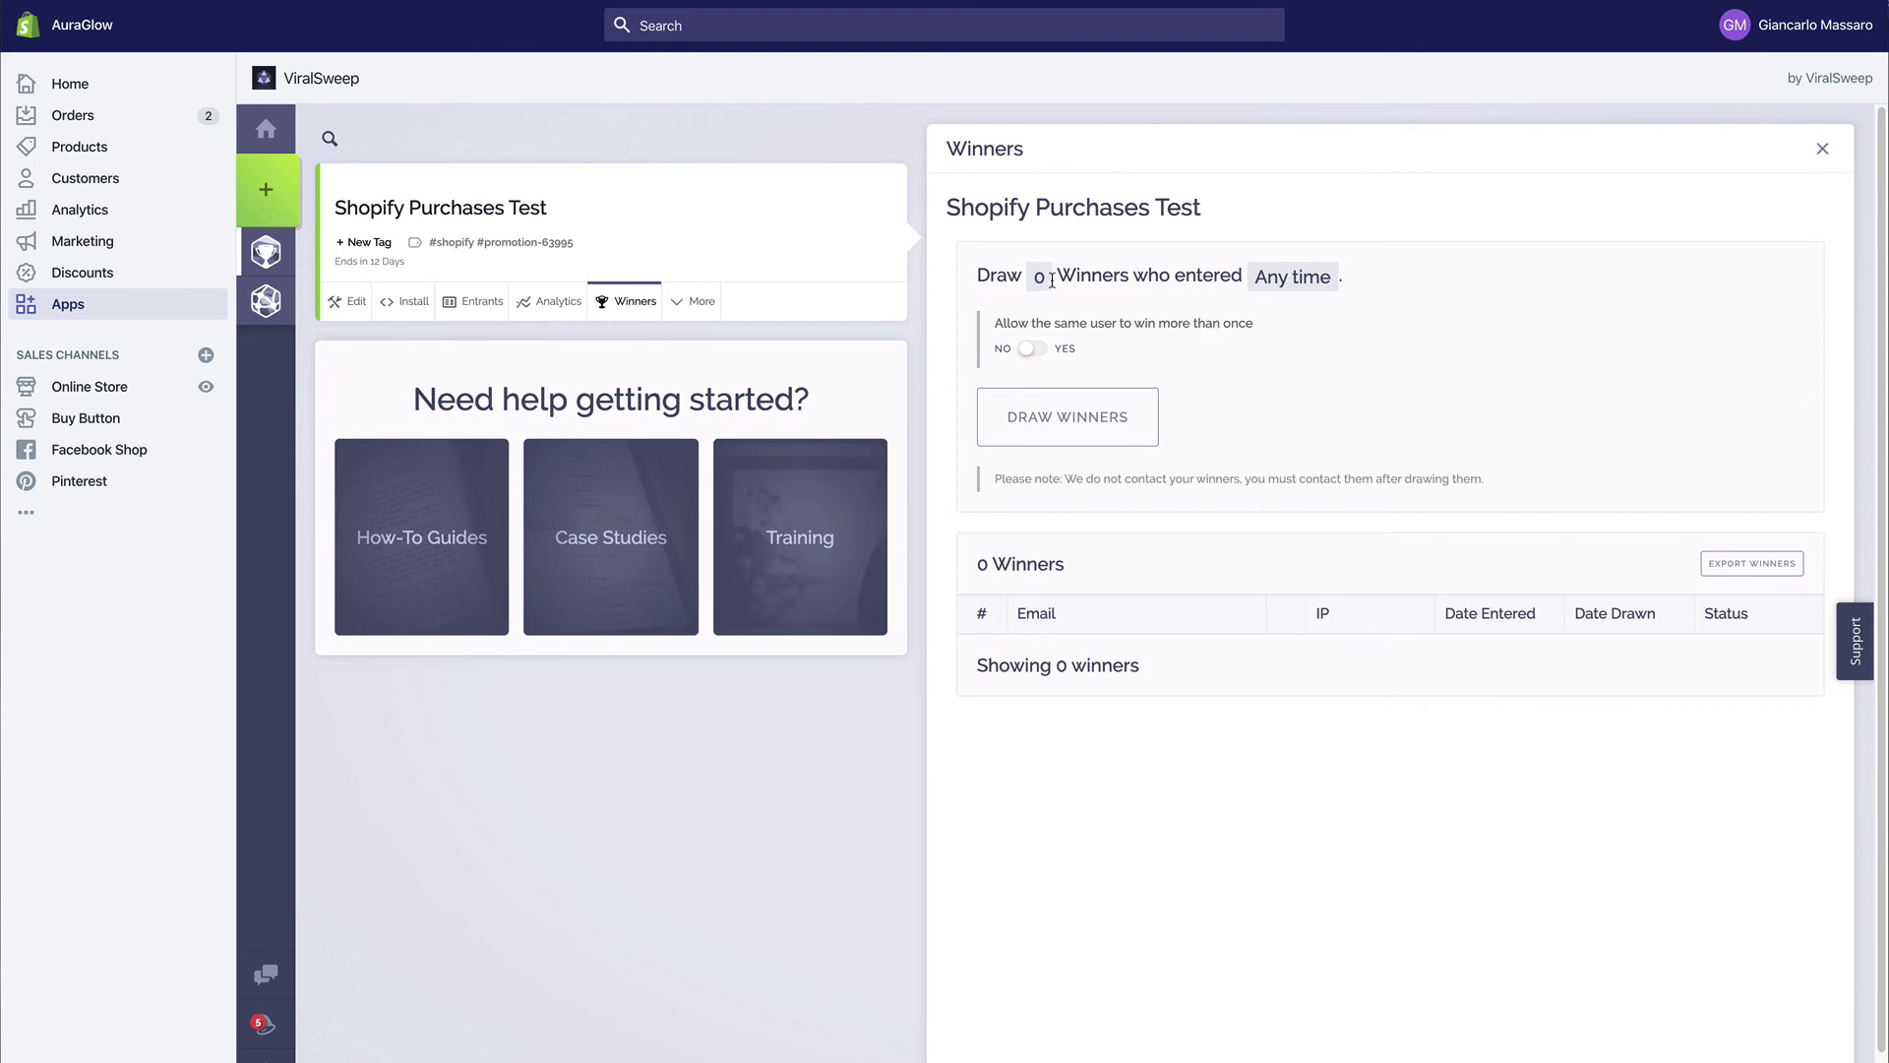
double_click(1040, 278)
text(1)
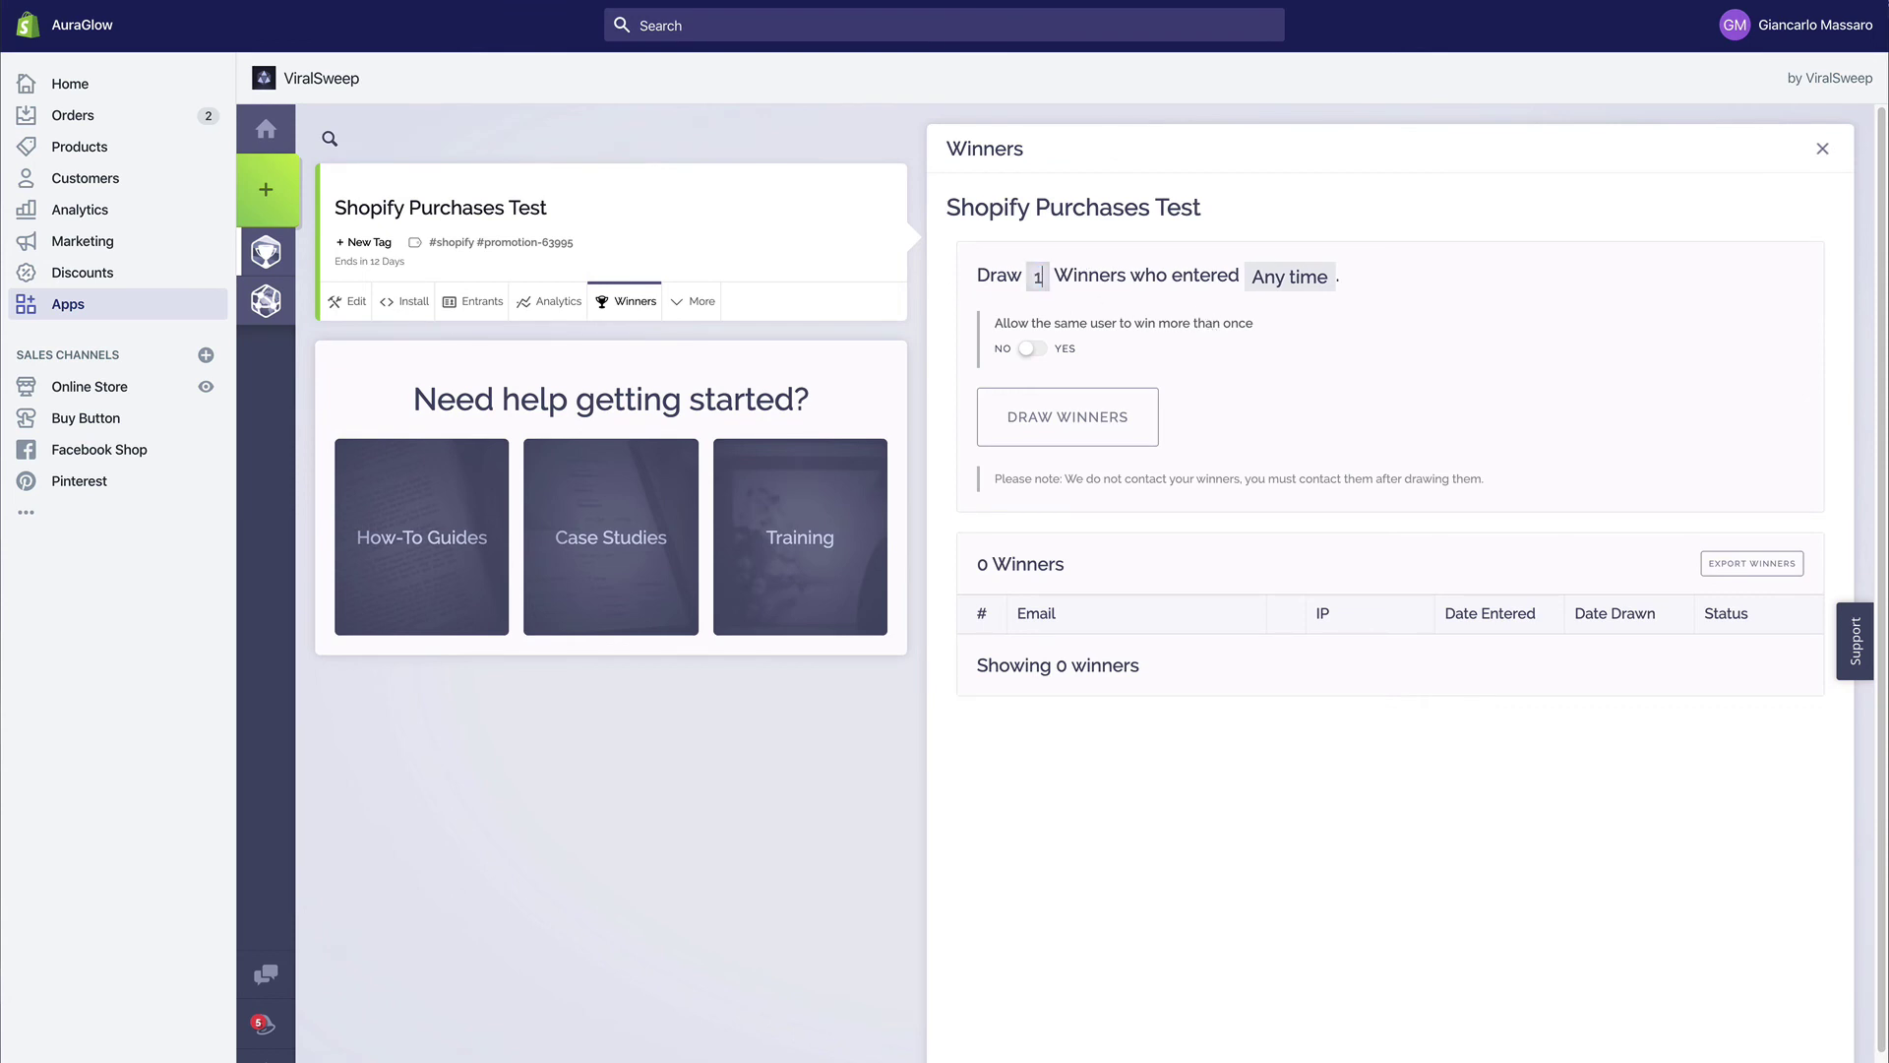
click(1054, 432)
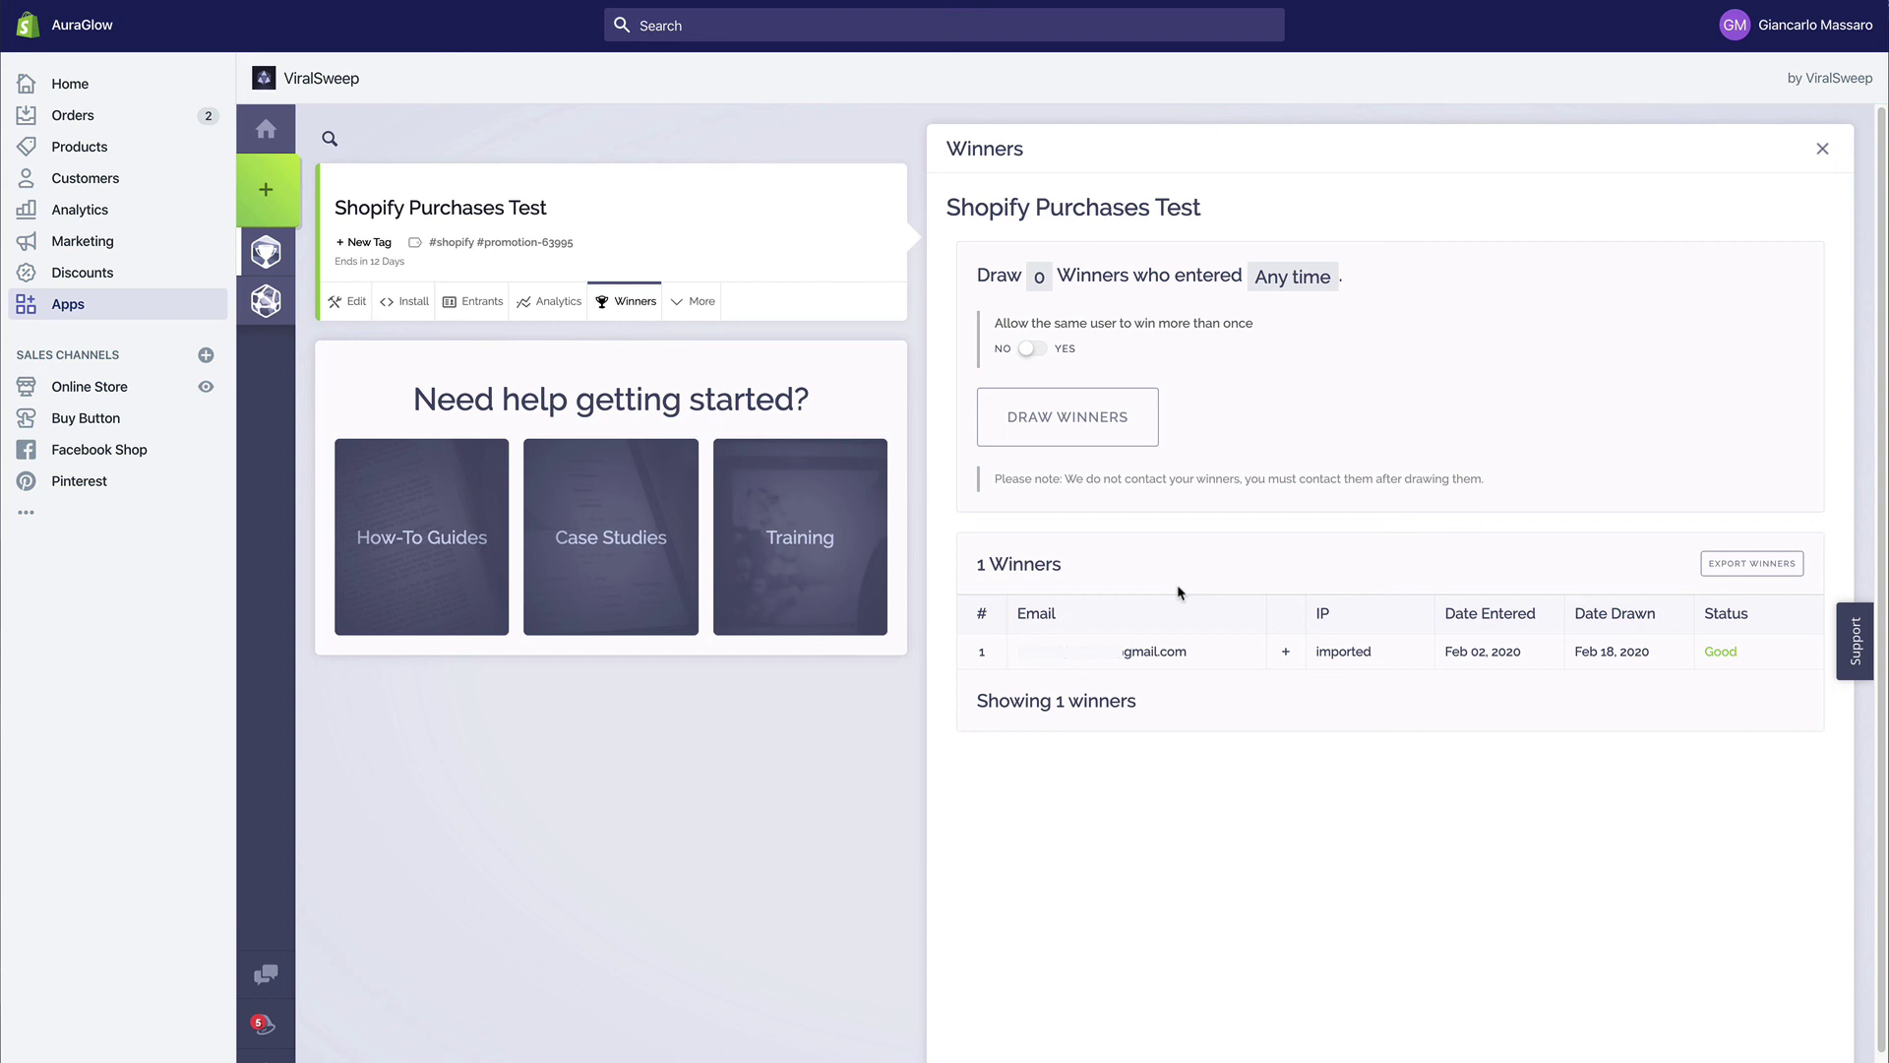
- Close the Winners panel and open the Help Center via the Support tab
click(1820, 154)
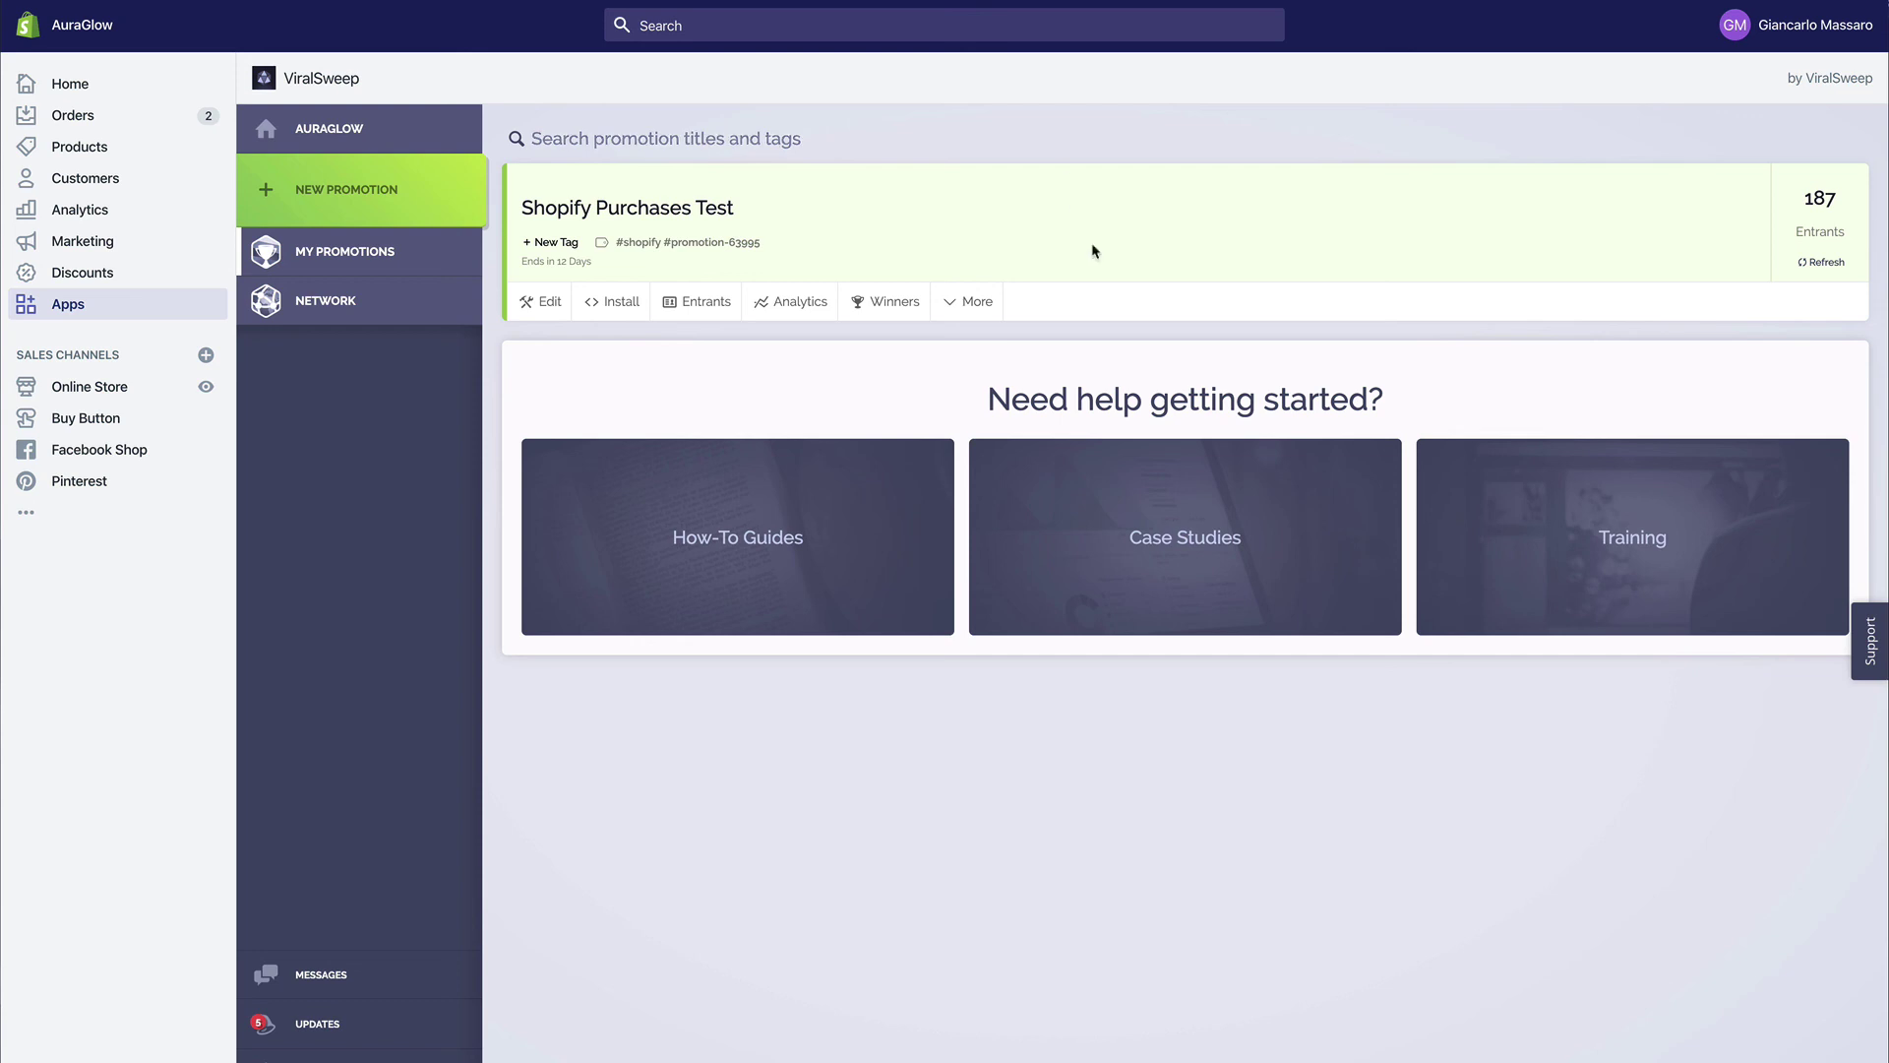
click(1859, 668)
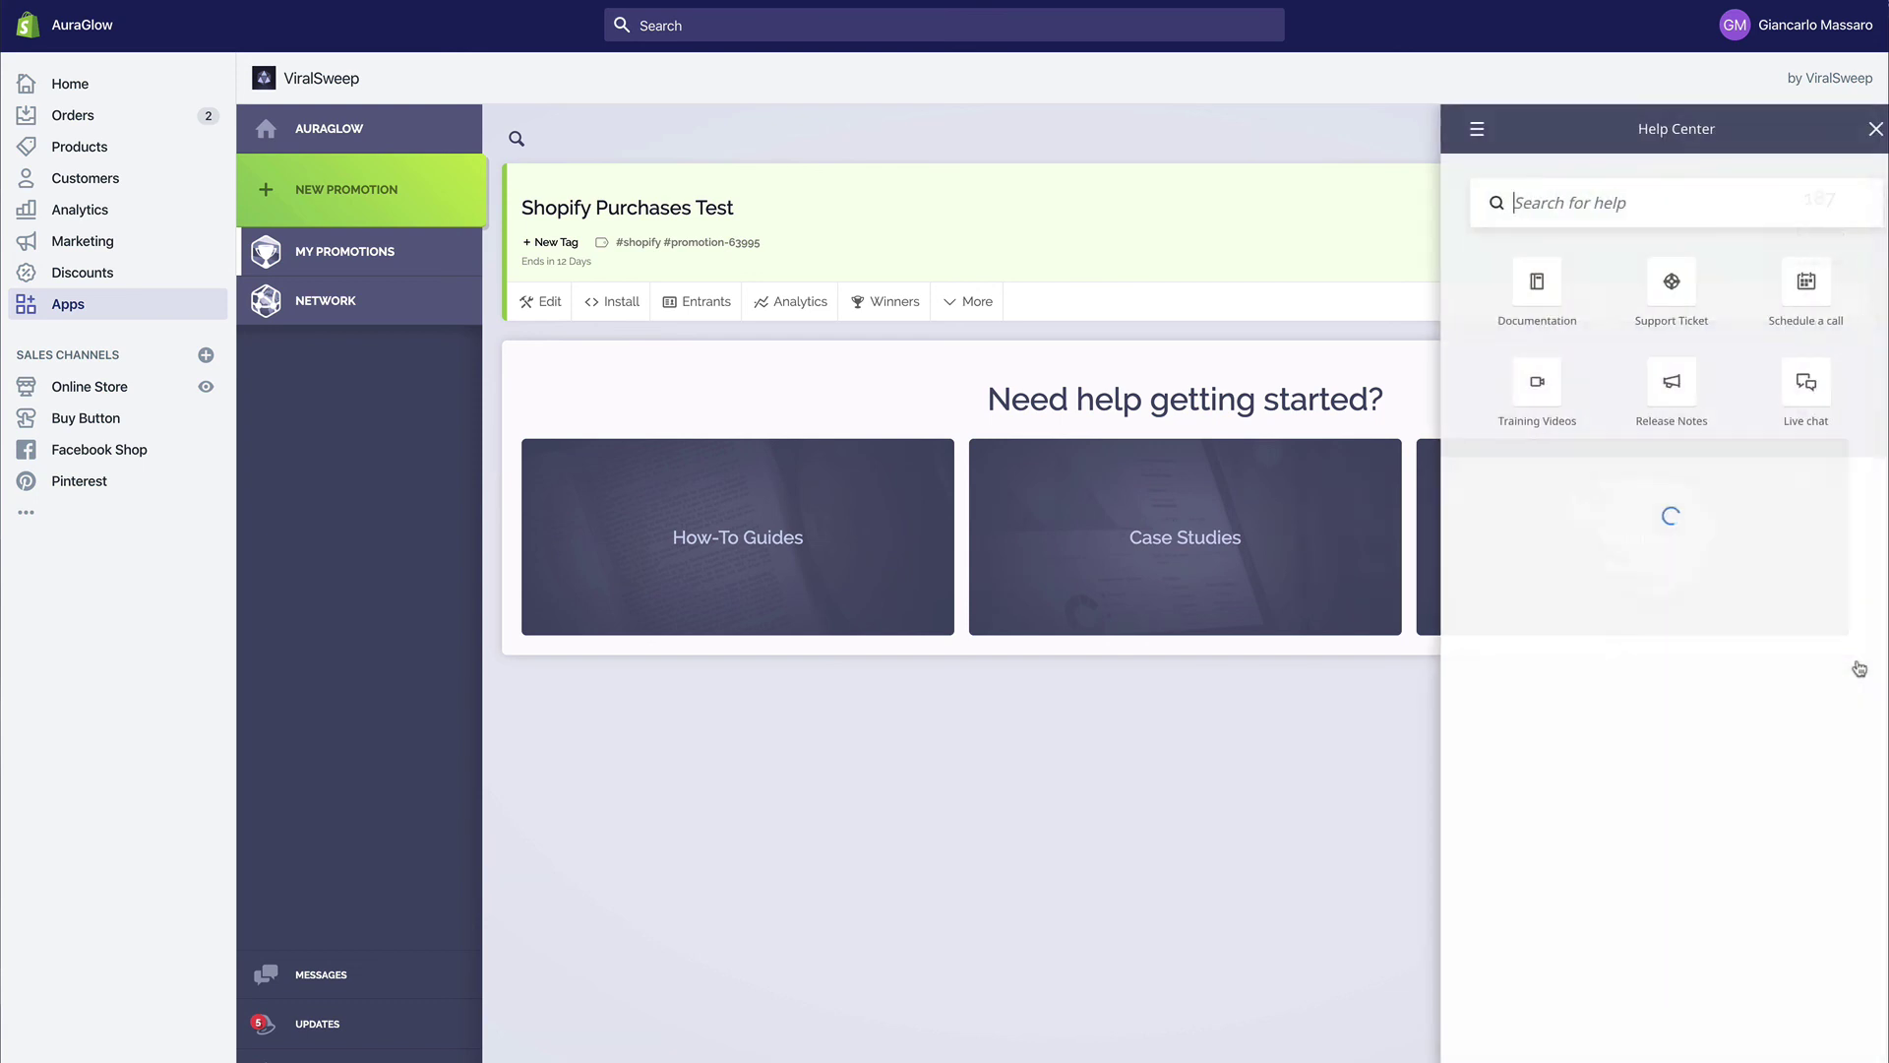